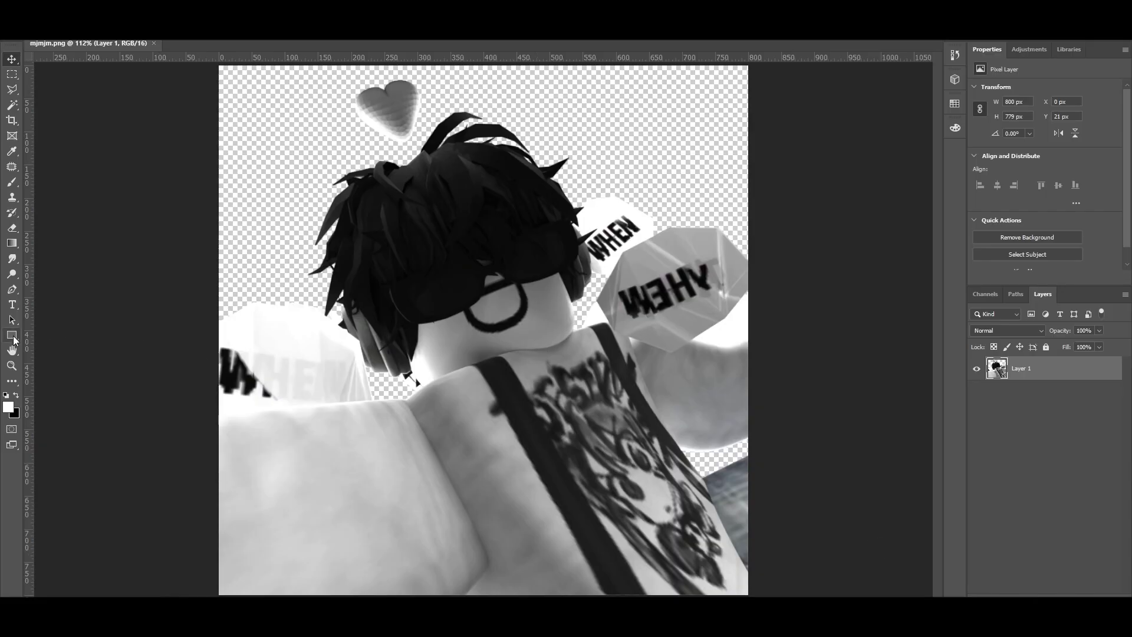
Step: Open the asset pack document Prepack.psd
{"action": "left_click", "coordinate": [12, 336]}
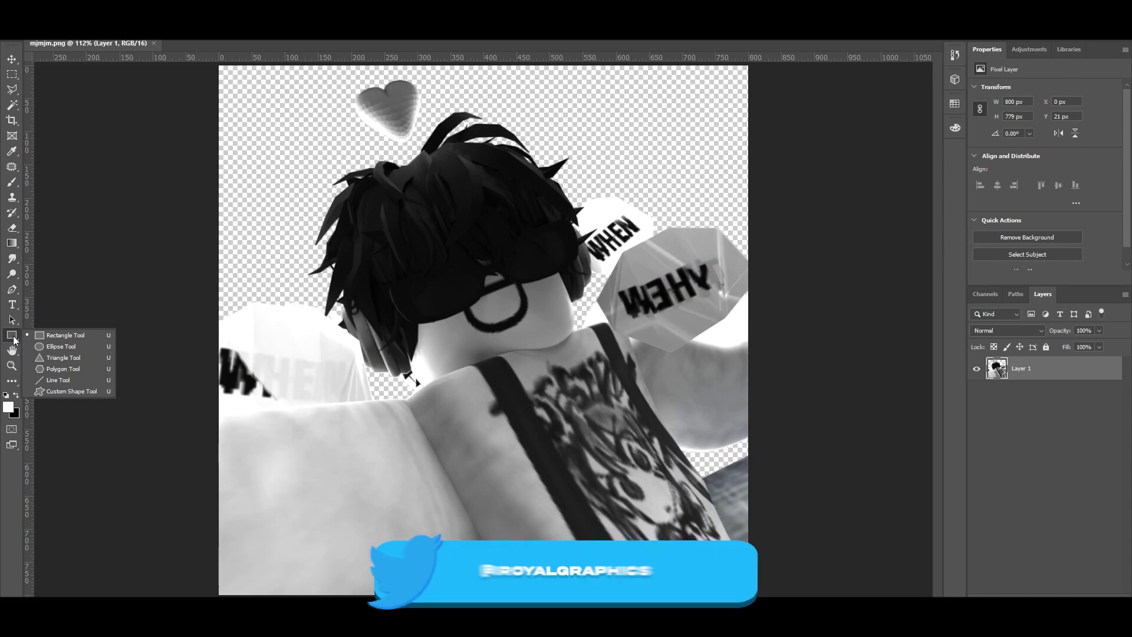
{"action": "left_click", "coordinate": [23, 7]}
{"action": "left_click", "coordinate": [36, 29]}
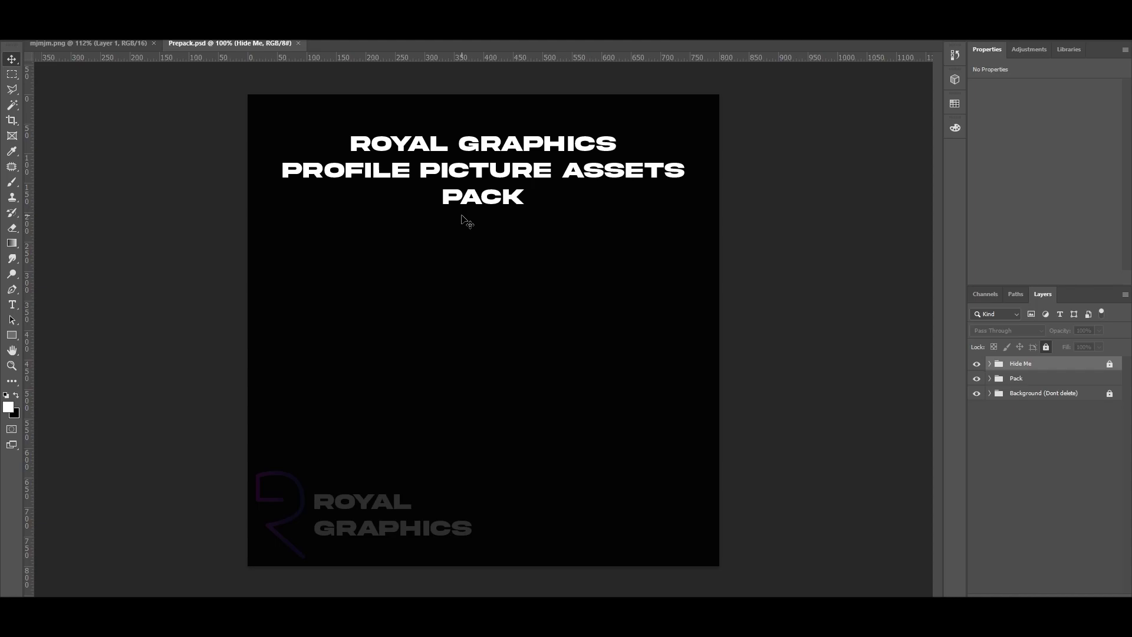
Step: Turn off the Hide Me group, then expand Pack and show and expand its 2D effects group
{"action": "left_click", "coordinate": [976, 365]}
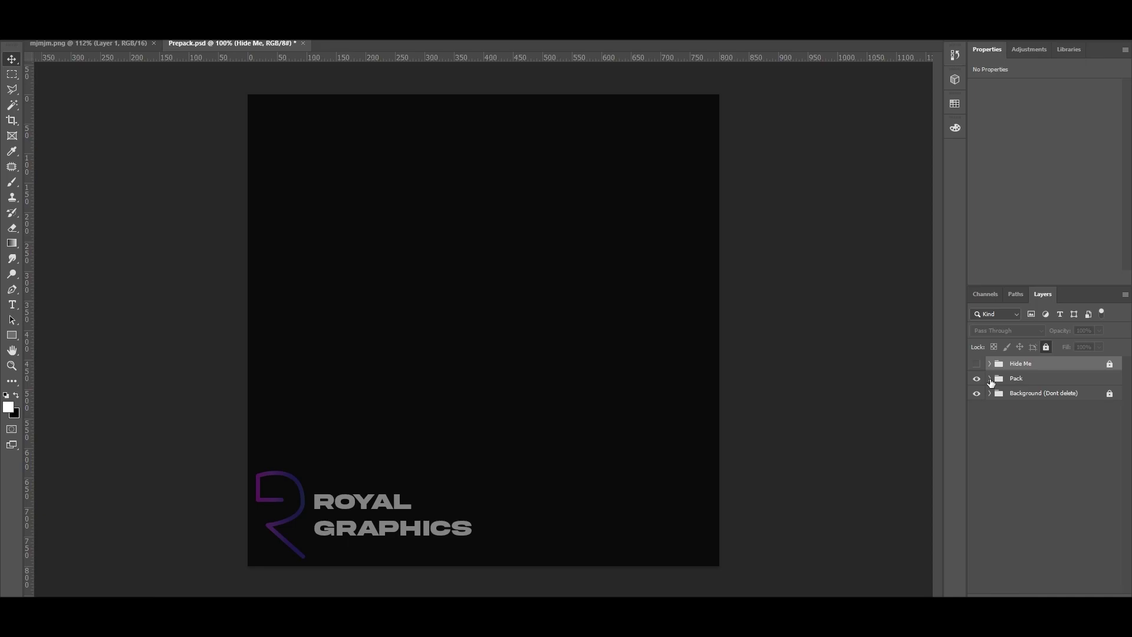
{"action": "left_click", "coordinate": [990, 379]}
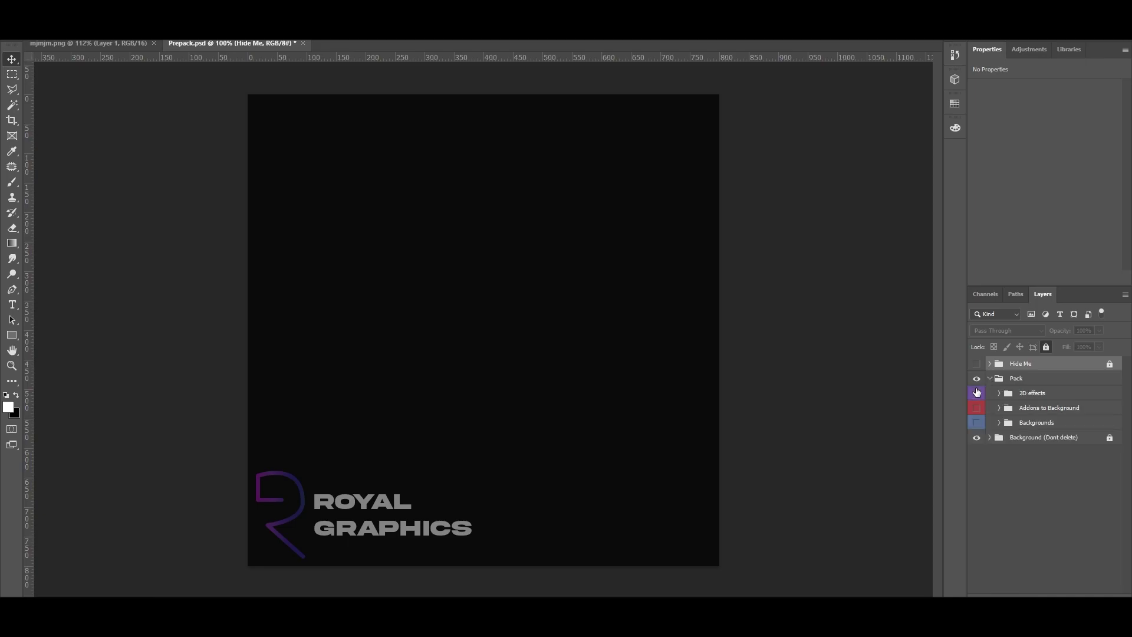
{"action": "left_click", "coordinate": [976, 395]}
{"action": "left_click", "coordinate": [1000, 394]}
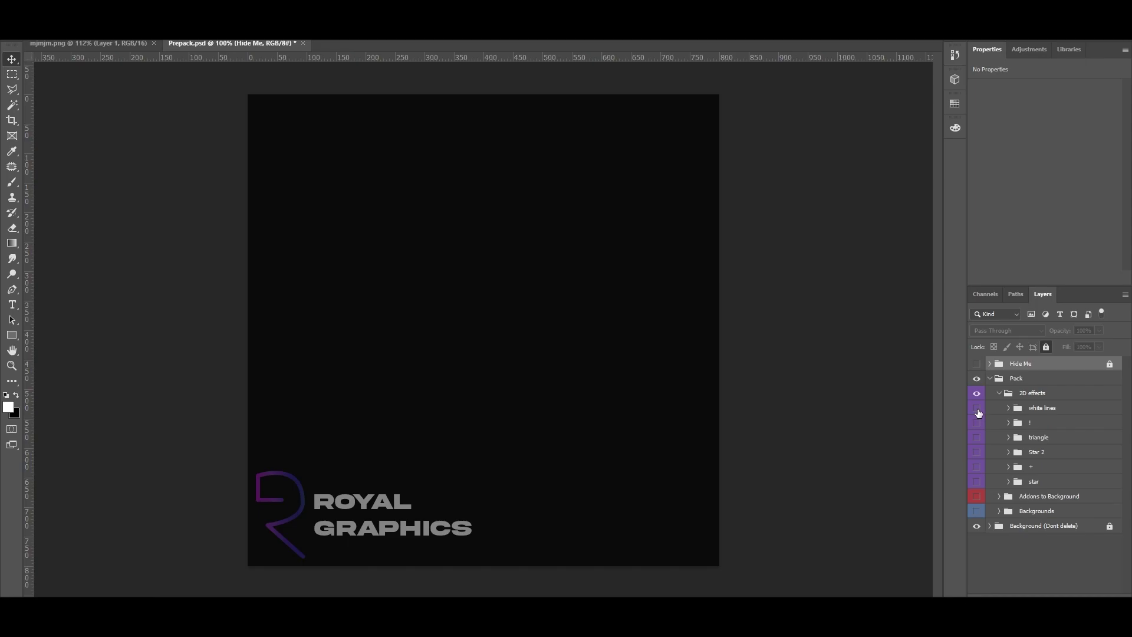
Step: Preview the white lines, !, triangle, Star 2, + and star groups of the 2D effects one at a time
{"action": "left_click", "coordinate": [976, 408]}
{"action": "left_click", "coordinate": [976, 408]}
{"action": "left_click", "coordinate": [976, 422]}
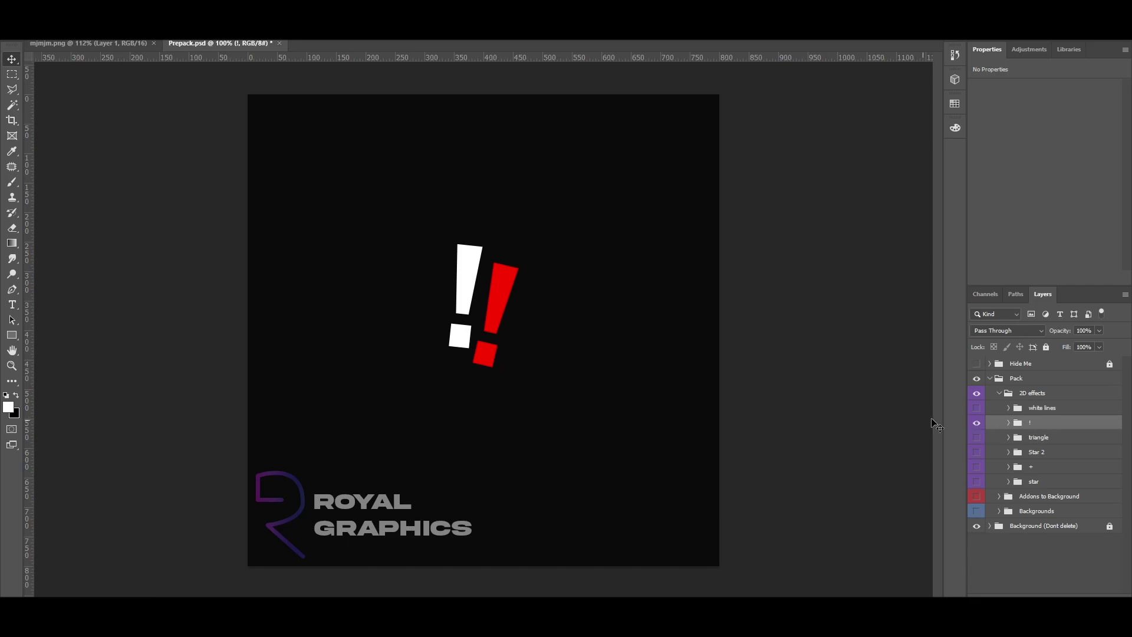
{"action": "left_click", "coordinate": [975, 423]}
{"action": "left_click", "coordinate": [976, 437]}
{"action": "left_click", "coordinate": [976, 437]}
{"action": "left_click", "coordinate": [976, 453]}
{"action": "left_click", "coordinate": [976, 453]}
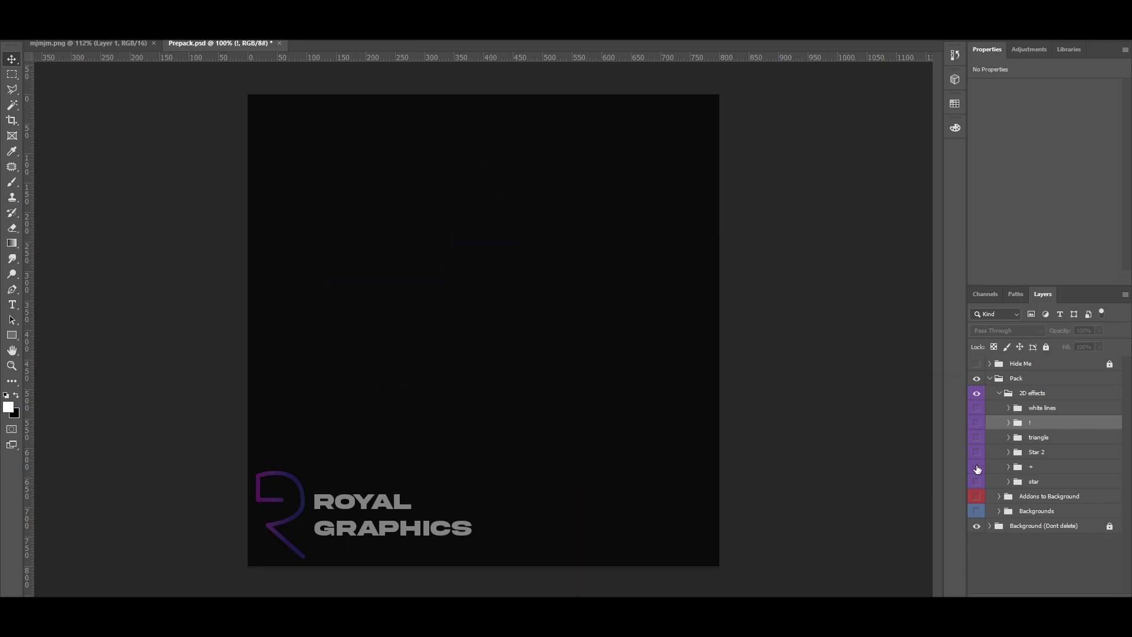
{"action": "left_click", "coordinate": [976, 468]}
{"action": "left_click", "coordinate": [977, 468]}
{"action": "left_click", "coordinate": [976, 483]}
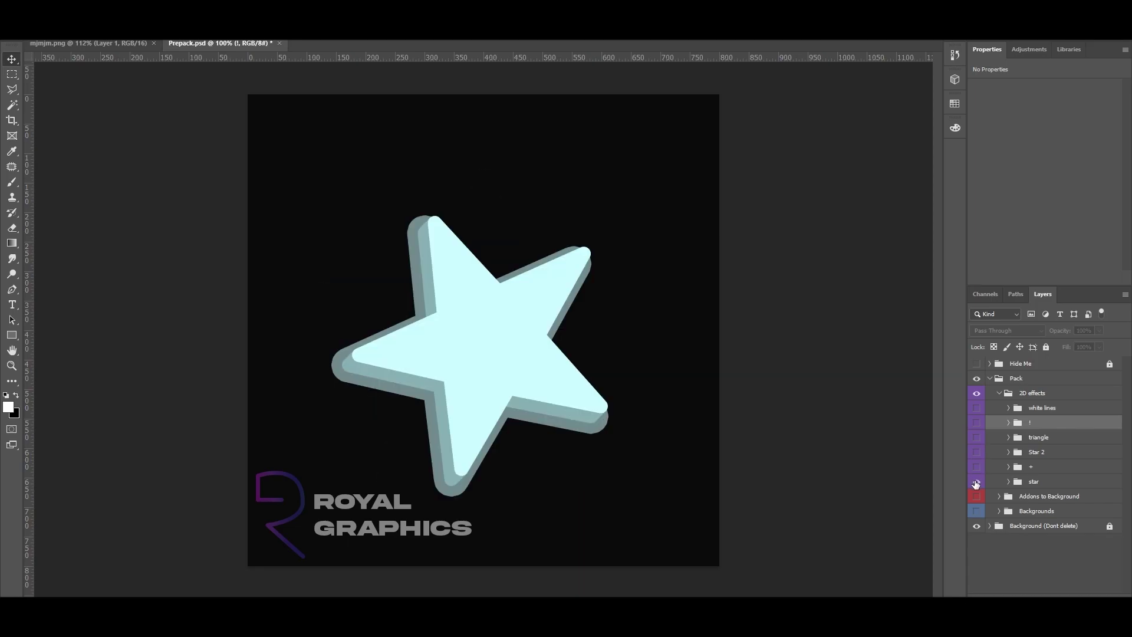
{"action": "left_click", "coordinate": [976, 482]}
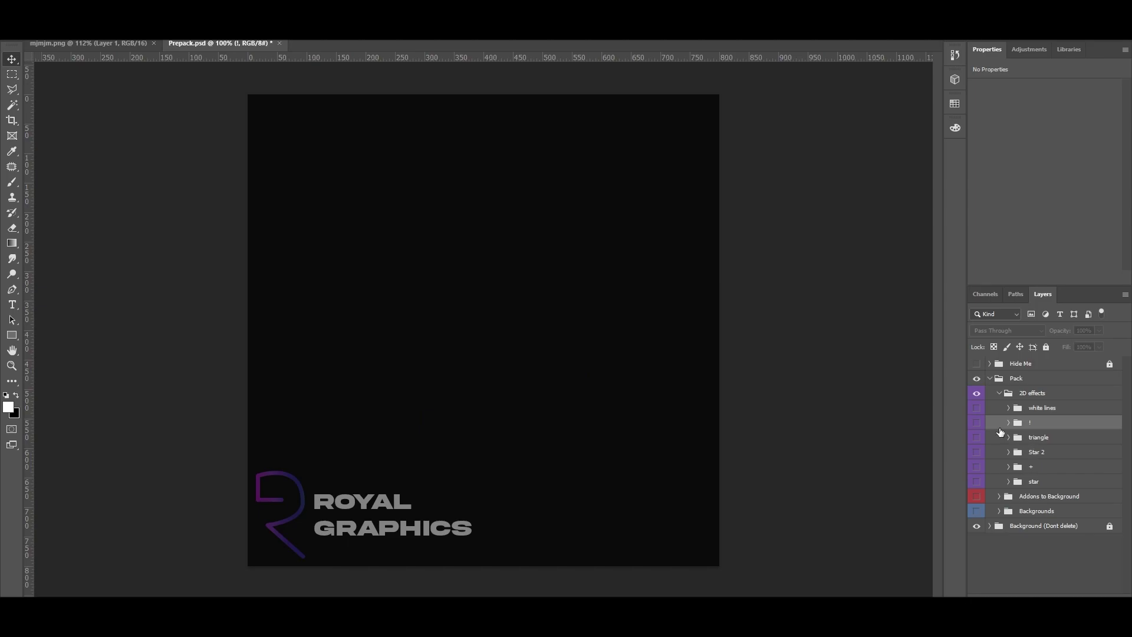
{"action": "left_click", "coordinate": [976, 425]}
{"action": "left_click", "coordinate": [976, 424]}
Step: Show and select the triangle group and bring up the available adjustments
{"action": "left_click", "coordinate": [976, 438]}
{"action": "left_click", "coordinate": [1029, 441]}
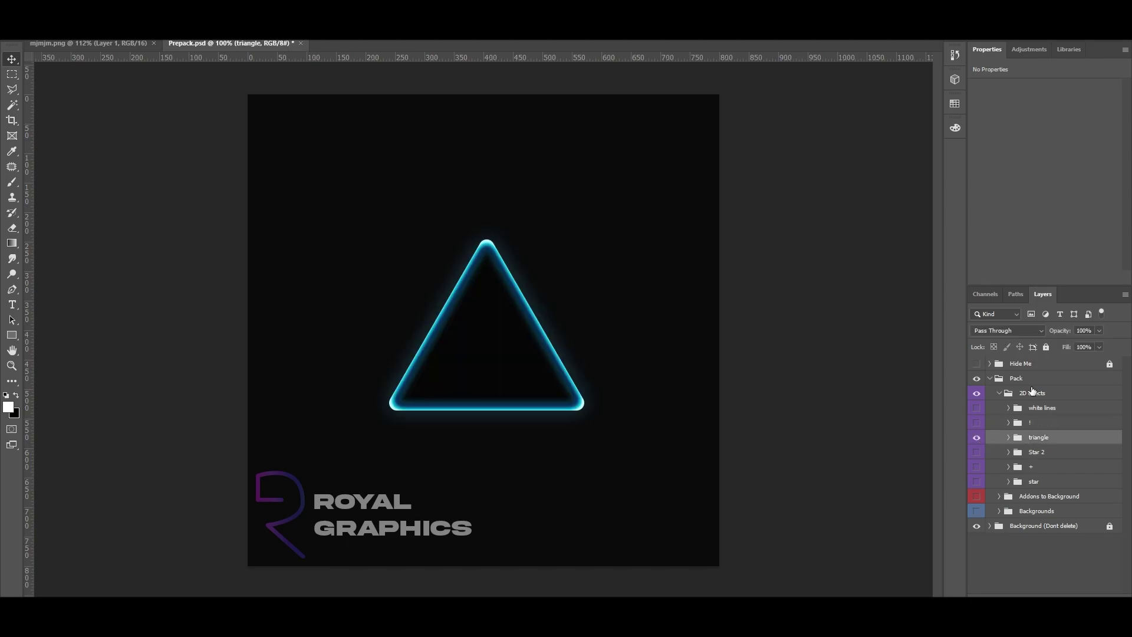
{"action": "left_click", "coordinate": [1031, 47]}
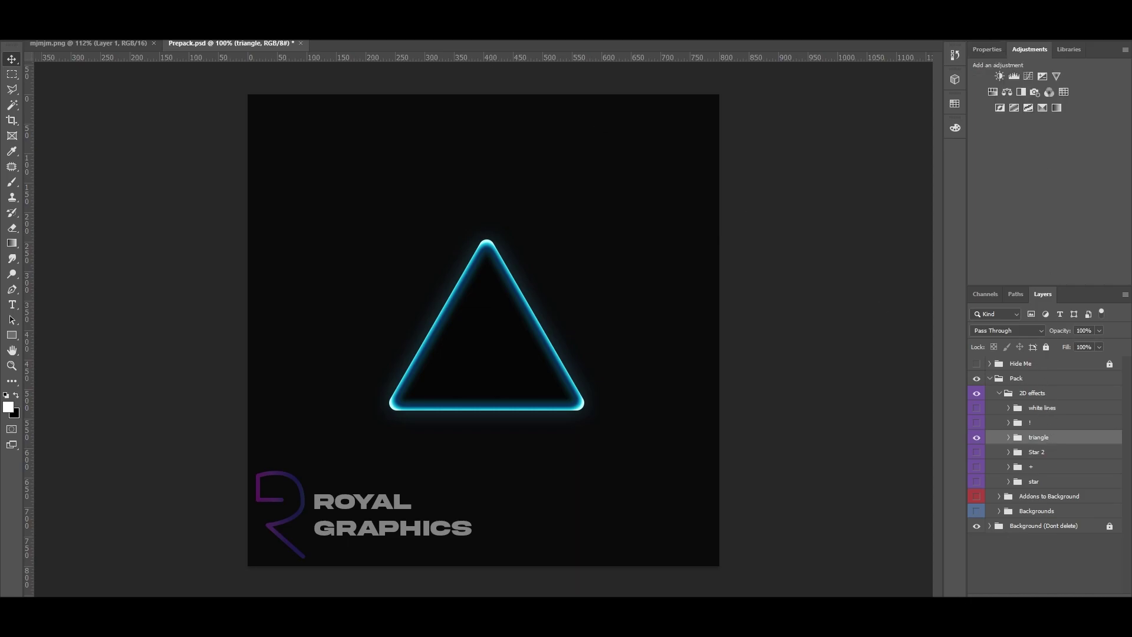
Step: Save the asset pack document under the new name rthrthtrhtrh.psd
{"action": "left_click", "coordinate": [24, 6]}
{"action": "left_click", "coordinate": [70, 149]}
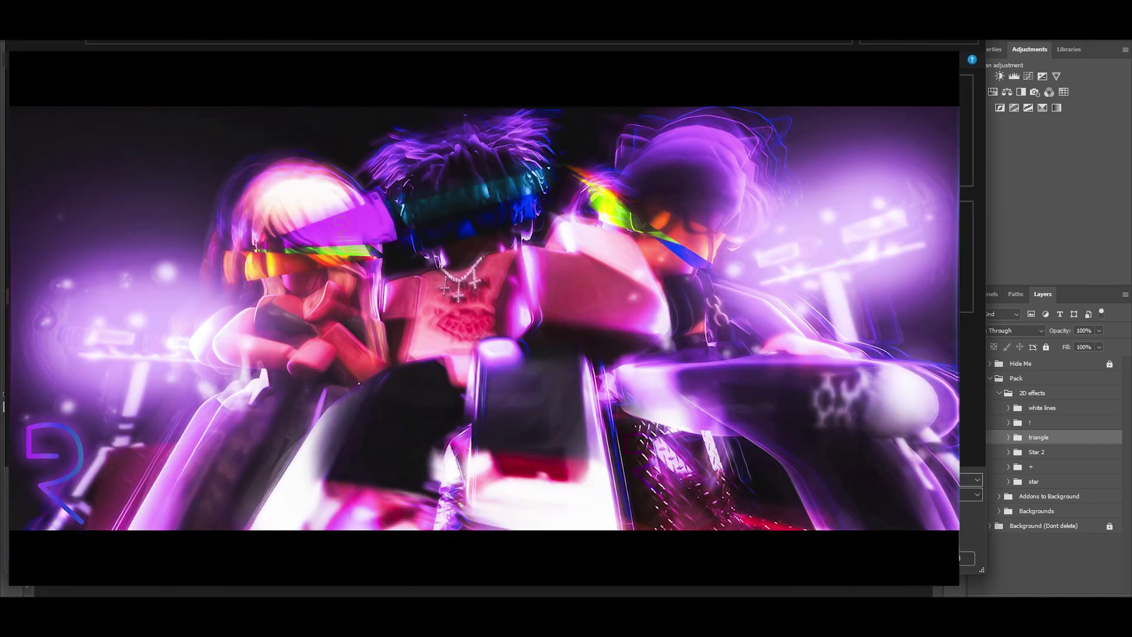
{"action": "left_click", "coordinate": [907, 555]}
Step: Merge the triangle group into a single layer
{"action": "right_click", "coordinate": [1046, 440]}
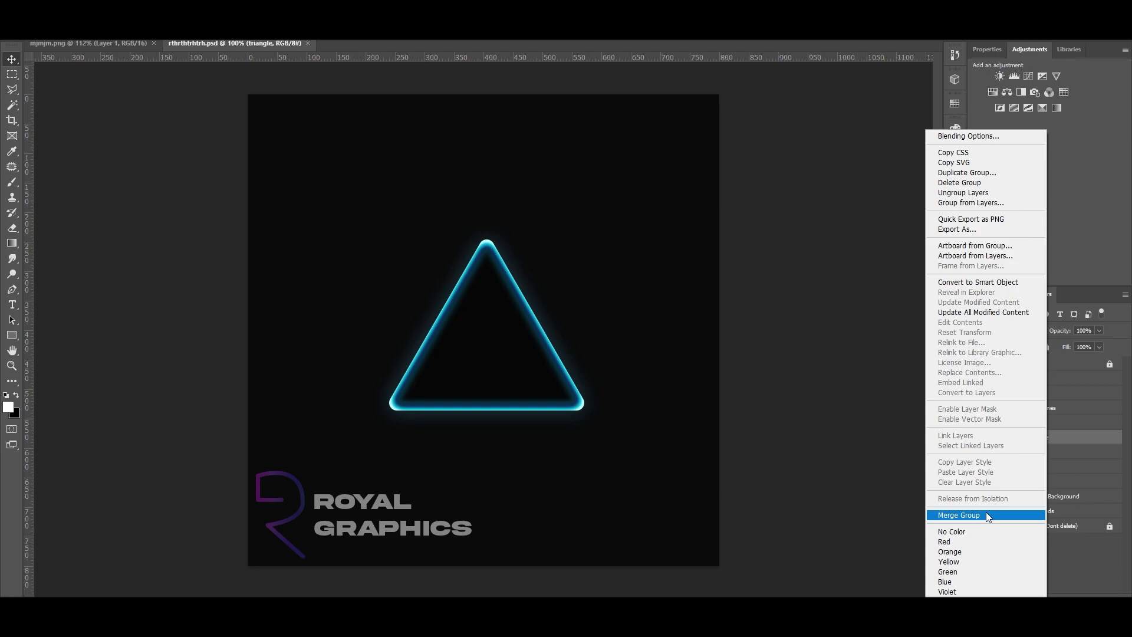
{"action": "left_click", "coordinate": [987, 515]}
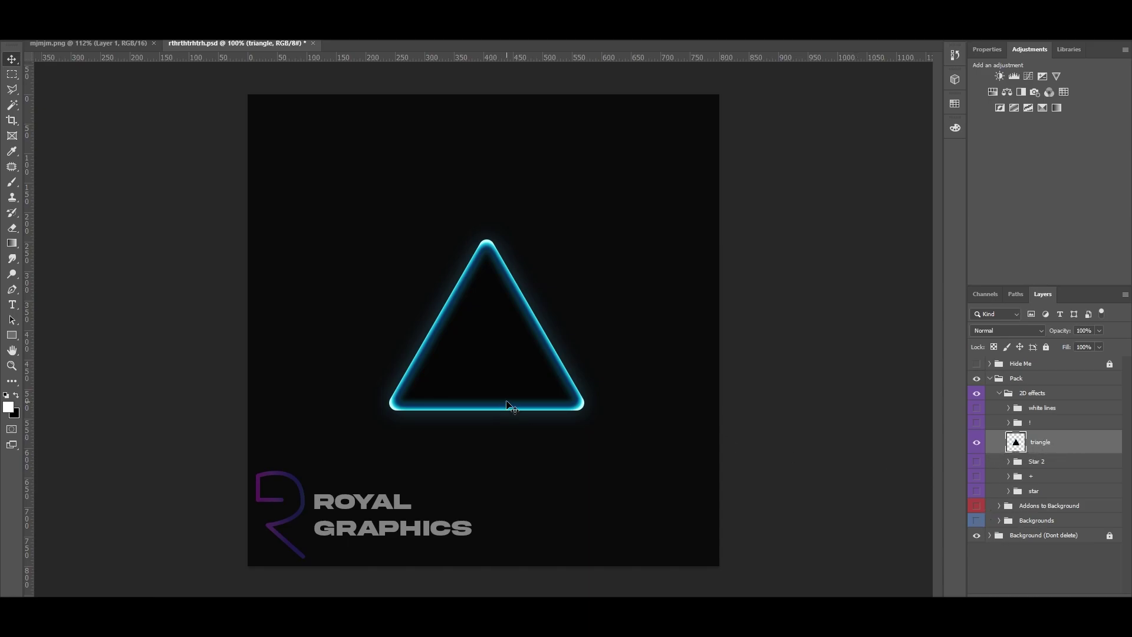
Step: Try Hue/Saturation on the merged triangle with hue +112 and saturation -100
{"action": "key", "text": "ctrl+u"}
{"action": "left_click_drag", "start_coordinate": [867, 187], "coordinate": [924, 186]}
{"action": "left_click_drag", "start_coordinate": [854, 208], "coordinate": [908, 226]}
{"action": "left_click_drag", "start_coordinate": [867, 217], "coordinate": [719, 222]}
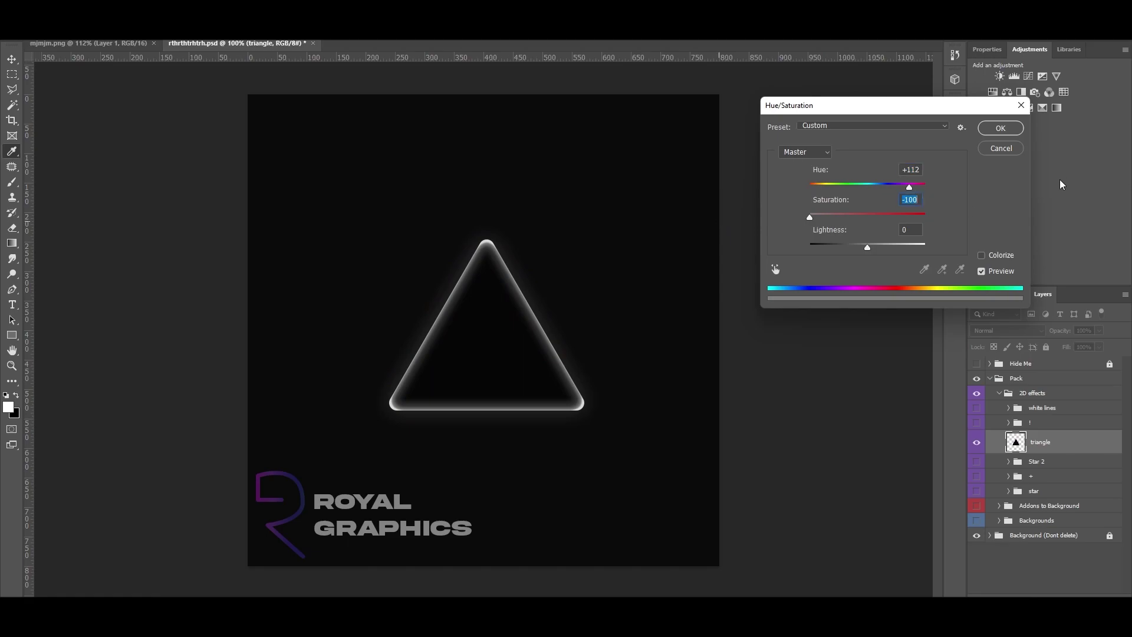
{"action": "left_click", "coordinate": [990, 148]}
Step: Hide the triangle layer and preview the !, Star 2 and star groups one at a time
{"action": "left_click", "coordinate": [976, 444]}
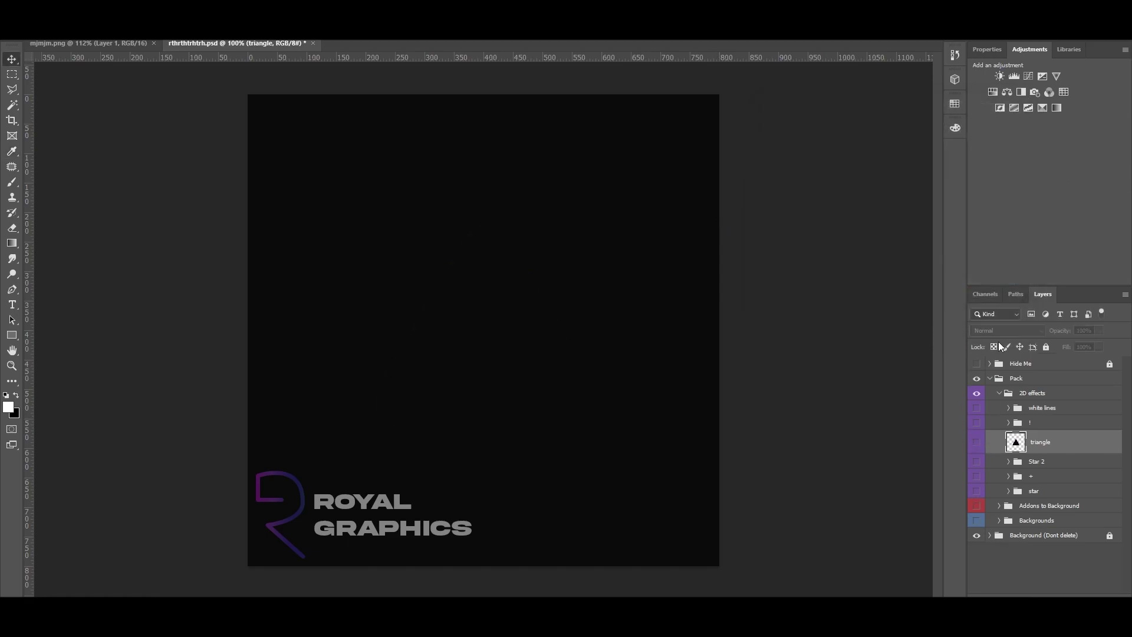
{"action": "left_click", "coordinate": [977, 423]}
{"action": "left_click", "coordinate": [976, 422]}
{"action": "left_click", "coordinate": [977, 461]}
{"action": "left_click", "coordinate": [976, 461]}
{"action": "left_click", "coordinate": [976, 490]}
{"action": "left_click", "coordinate": [976, 491]}
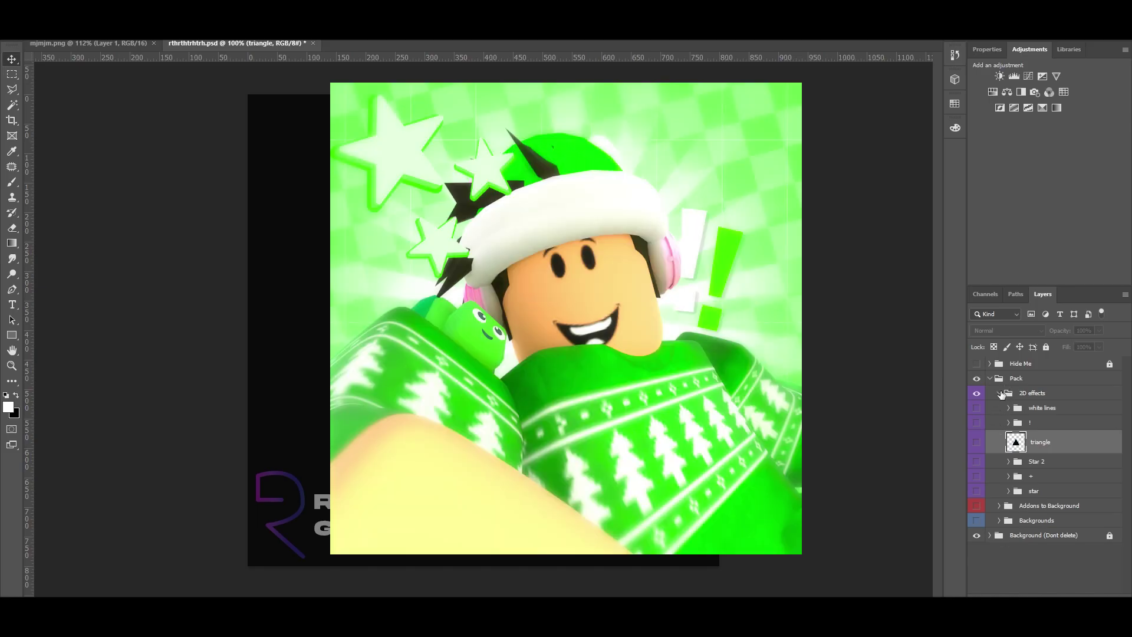
Step: Collapse and hide the 2D effects group, and show and expand the Addons to Background group
{"action": "left_click", "coordinate": [998, 394]}
{"action": "left_click", "coordinate": [976, 393]}
{"action": "left_click", "coordinate": [976, 407]}
{"action": "left_click", "coordinate": [998, 408]}
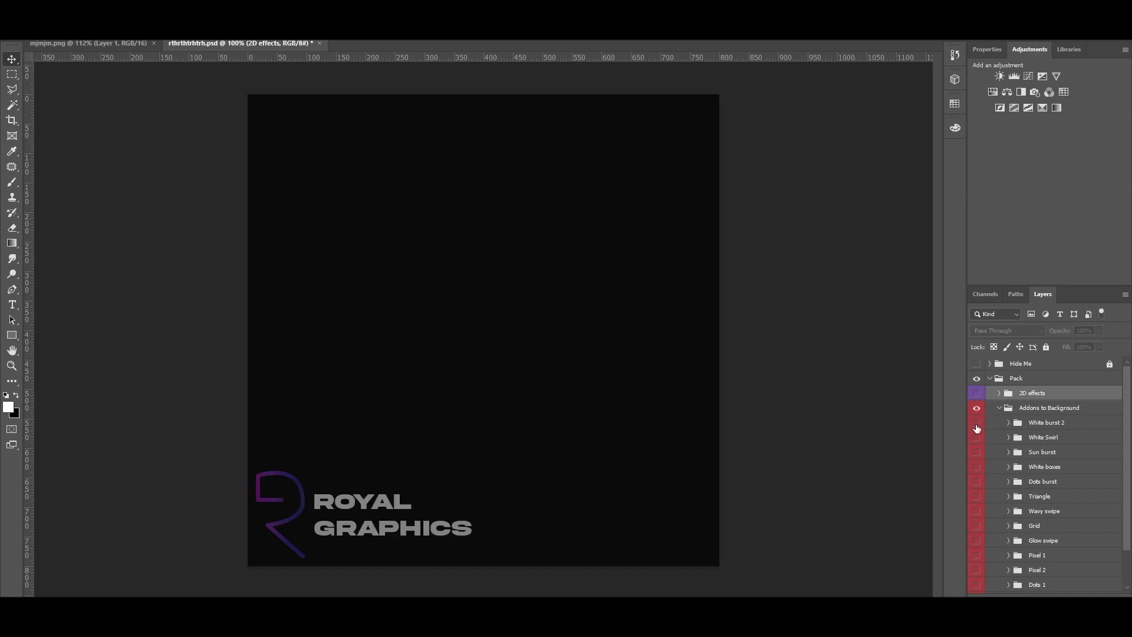
Step: Preview the background add-ons from White burst 2 down to Grid one at a time
{"action": "left_click", "coordinate": [977, 422]}
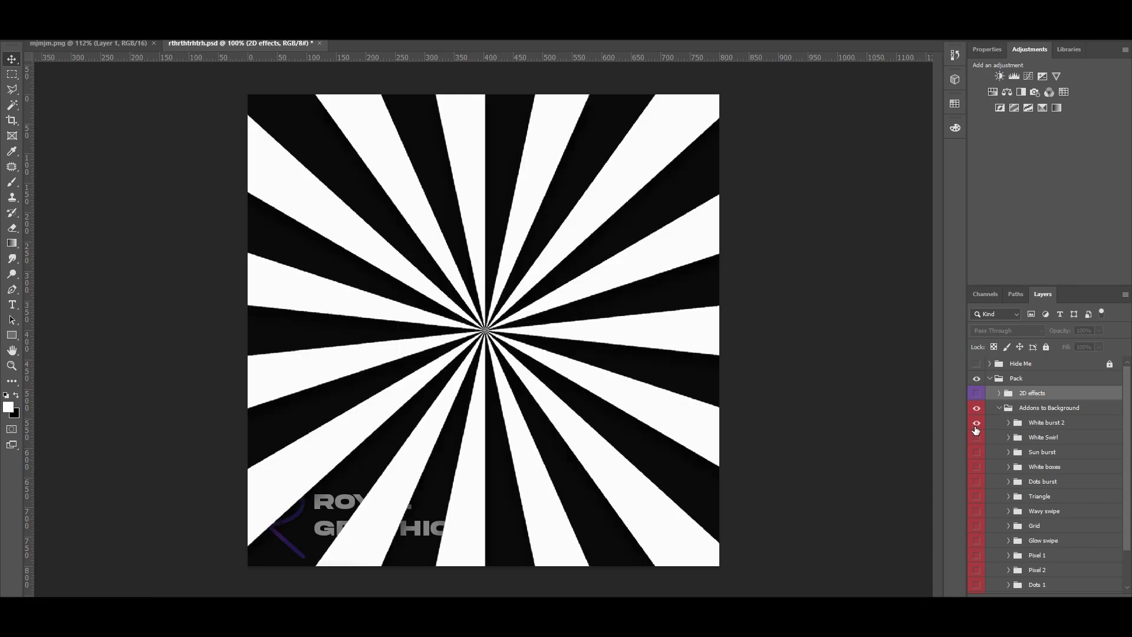
{"action": "left_click", "coordinate": [976, 436]}
{"action": "left_click", "coordinate": [976, 437]}
{"action": "left_click", "coordinate": [976, 452]}
{"action": "left_click", "coordinate": [976, 452]}
{"action": "left_click", "coordinate": [977, 466]}
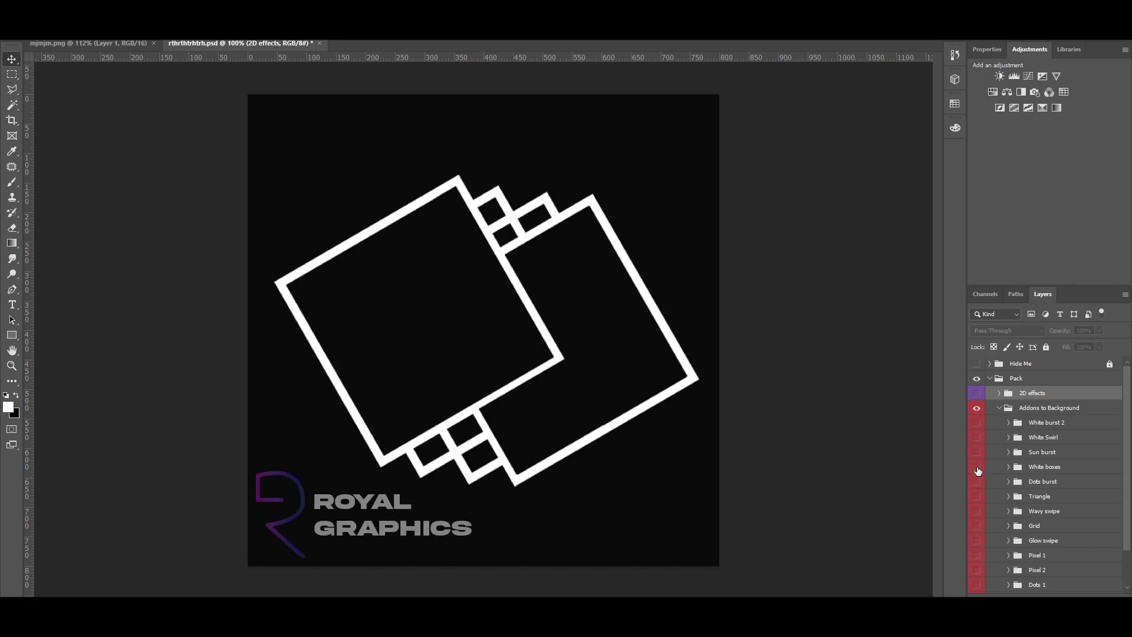
{"action": "left_click", "coordinate": [976, 467]}
{"action": "left_click", "coordinate": [976, 481]}
{"action": "left_click", "coordinate": [976, 482]}
{"action": "left_click", "coordinate": [977, 496]}
{"action": "left_click", "coordinate": [977, 497]}
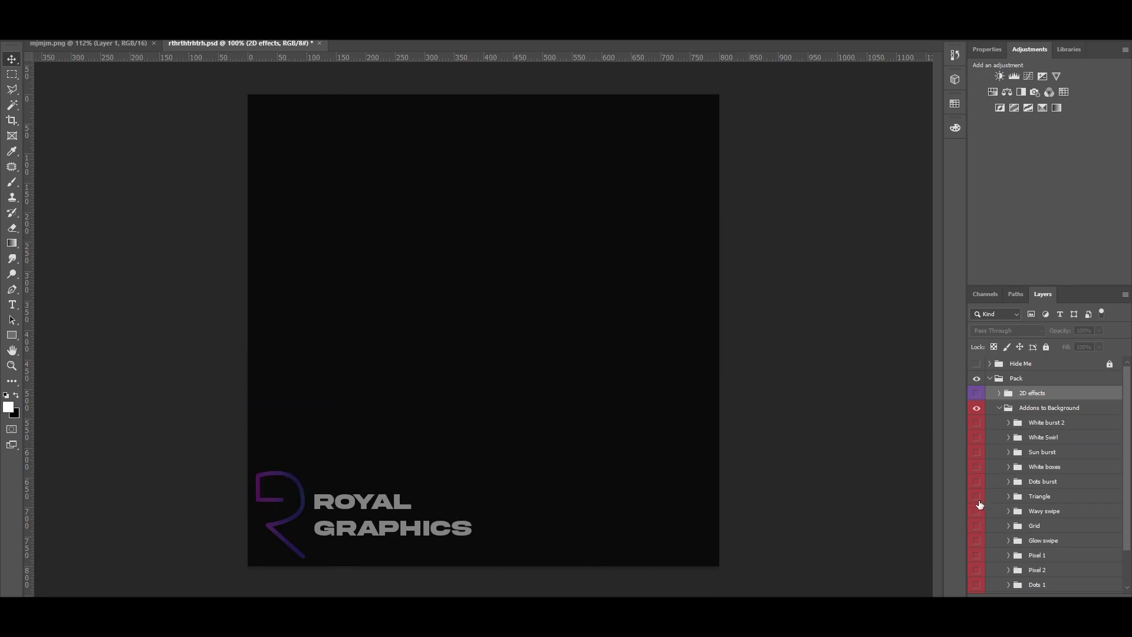
{"action": "left_click", "coordinate": [977, 511]}
{"action": "left_click", "coordinate": [977, 511]}
{"action": "left_click", "coordinate": [977, 526]}
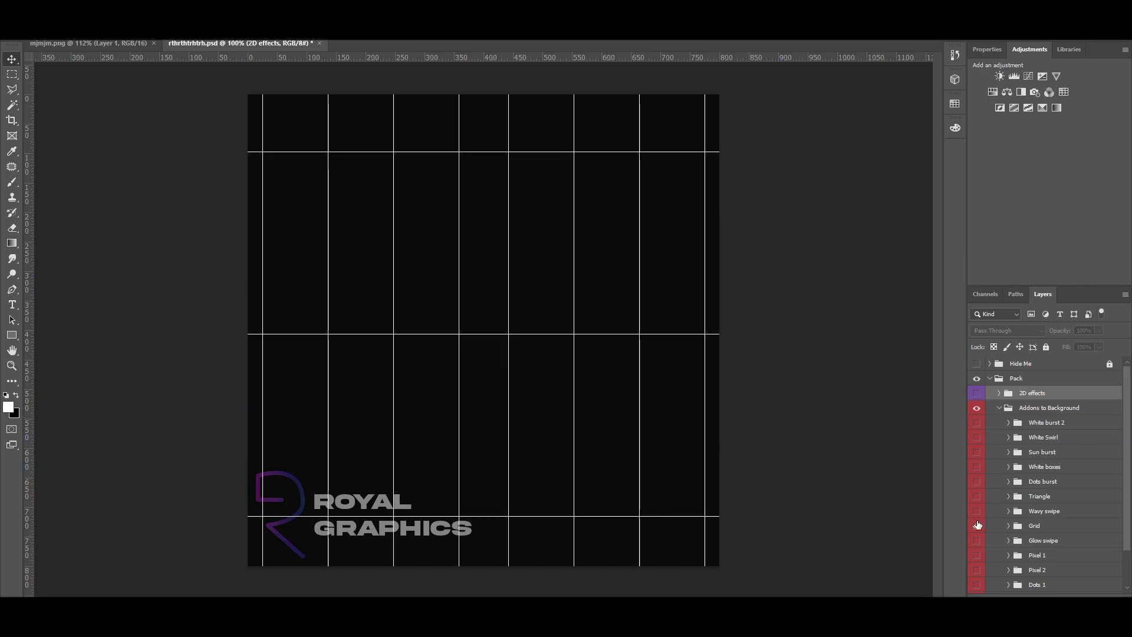
{"action": "left_click", "coordinate": [977, 526]}
Step: Preview the Glow swipe, Pixel 1, Pixel 2, Dots 1 and Dots 2 add-ons one at a time
{"action": "left_click", "coordinate": [976, 541]}
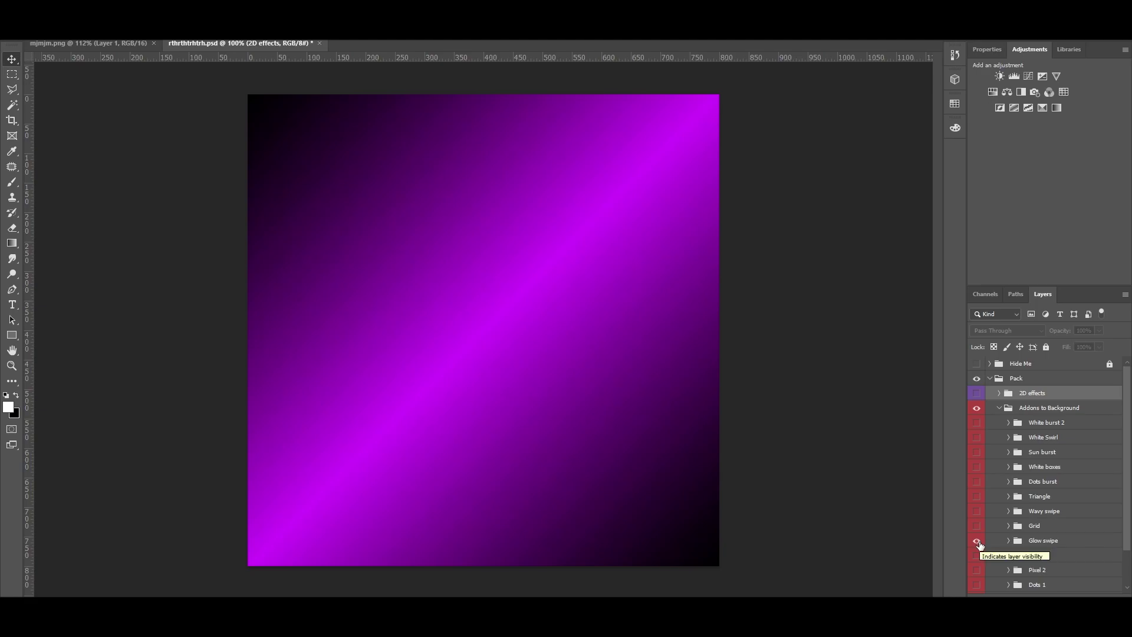
{"action": "left_click", "coordinate": [976, 541]}
{"action": "left_click", "coordinate": [977, 555]}
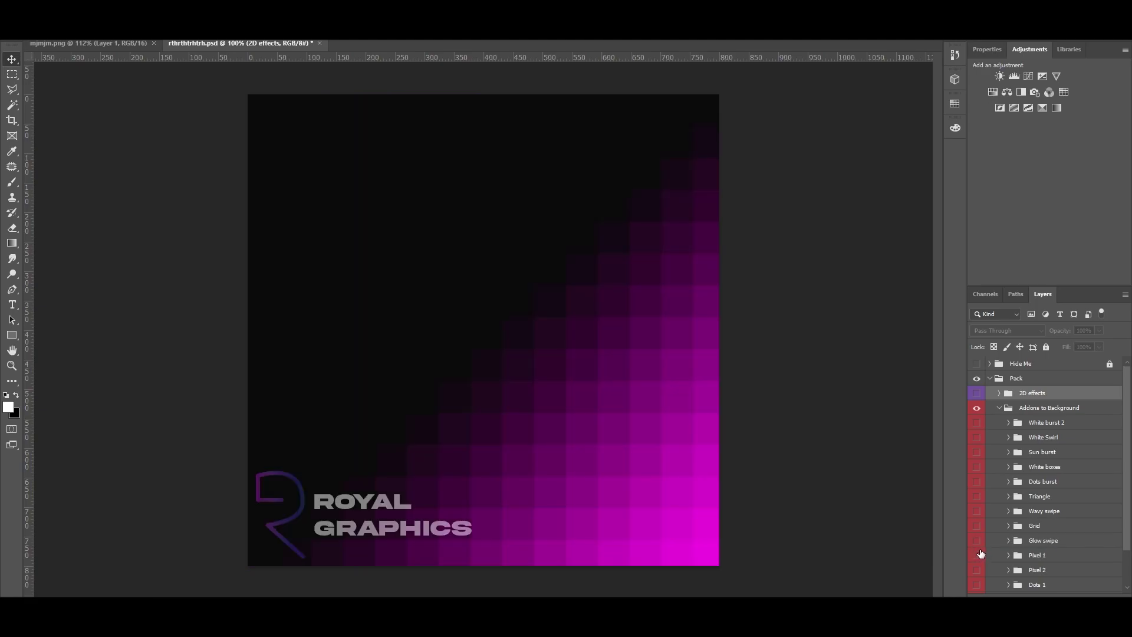
{"action": "left_click", "coordinate": [977, 555]}
{"action": "left_click", "coordinate": [976, 570]}
{"action": "left_click", "coordinate": [976, 570]}
{"action": "scroll", "coordinate": [979, 572], "scroll_direction": "down", "scroll_amount": 1}
{"action": "left_click", "coordinate": [977, 570]}
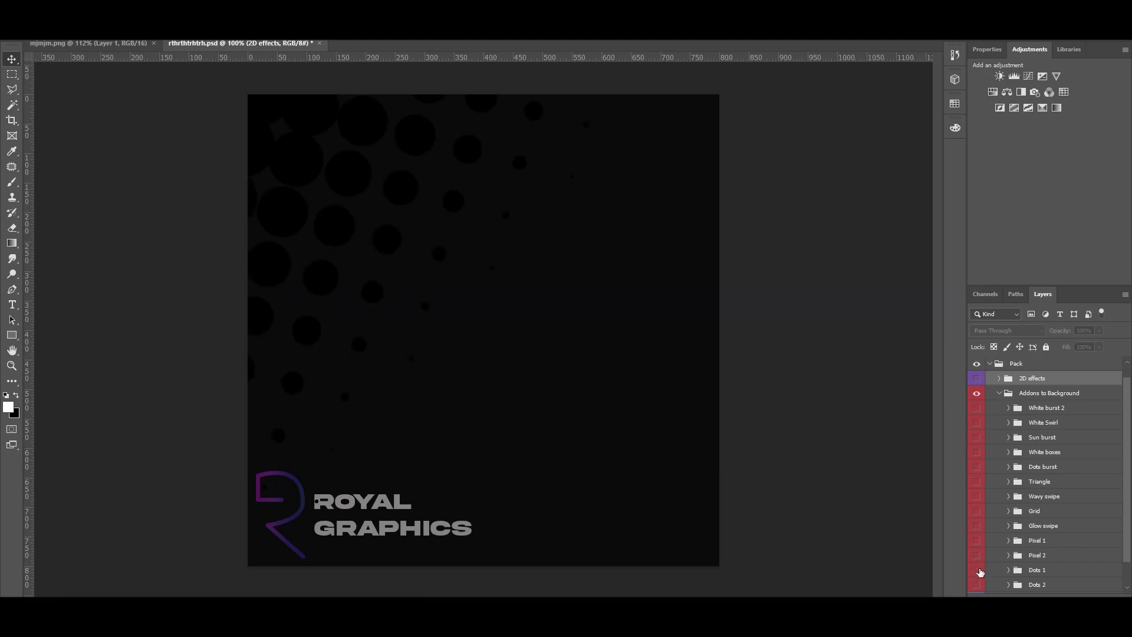
{"action": "left_click", "coordinate": [976, 570]}
{"action": "left_click", "coordinate": [976, 555]}
{"action": "left_click", "coordinate": [976, 555]}
{"action": "left_click", "coordinate": [977, 540]}
{"action": "left_click", "coordinate": [977, 540]}
{"action": "left_click", "coordinate": [976, 584]}
{"action": "left_click", "coordinate": [976, 585]}
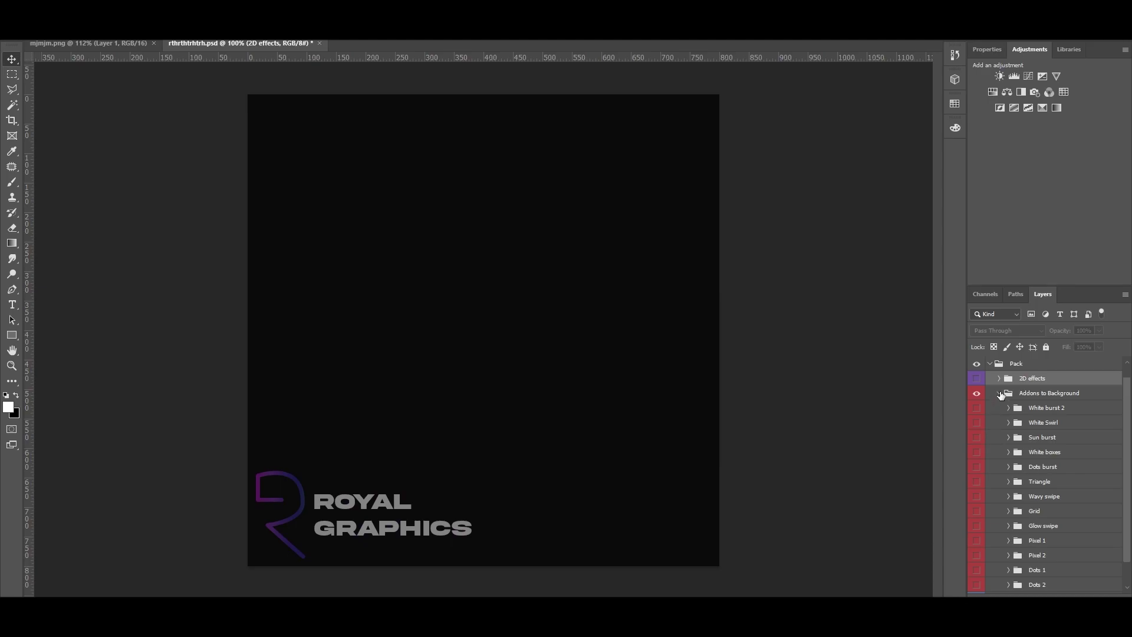
Step: Collapse and hide the Addons to Background group, and show and expand the Backgrounds group
{"action": "left_click", "coordinate": [998, 392]}
{"action": "left_click", "coordinate": [976, 422]}
{"action": "left_click", "coordinate": [998, 422]}
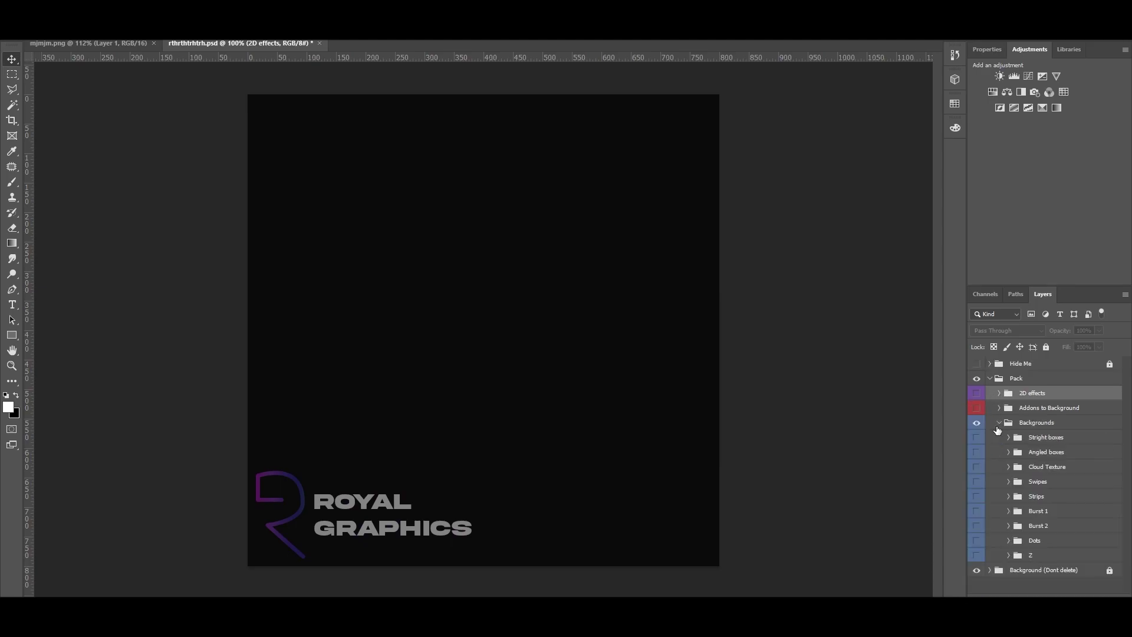
Step: Preview every design in the Backgrounds group, from Stright boxes down to Z, one at a time
{"action": "left_click", "coordinate": [976, 437]}
{"action": "left_click", "coordinate": [977, 452]}
{"action": "left_click", "coordinate": [976, 453]}
{"action": "left_click", "coordinate": [977, 465]}
{"action": "left_click", "coordinate": [977, 468]}
{"action": "left_click", "coordinate": [977, 482]}
{"action": "left_click", "coordinate": [978, 483]}
{"action": "left_click", "coordinate": [978, 483]}
{"action": "left_click", "coordinate": [976, 496]}
{"action": "left_click", "coordinate": [977, 498]}
{"action": "left_click", "coordinate": [977, 511]}
{"action": "left_click", "coordinate": [977, 512]}
{"action": "left_click", "coordinate": [977, 525]}
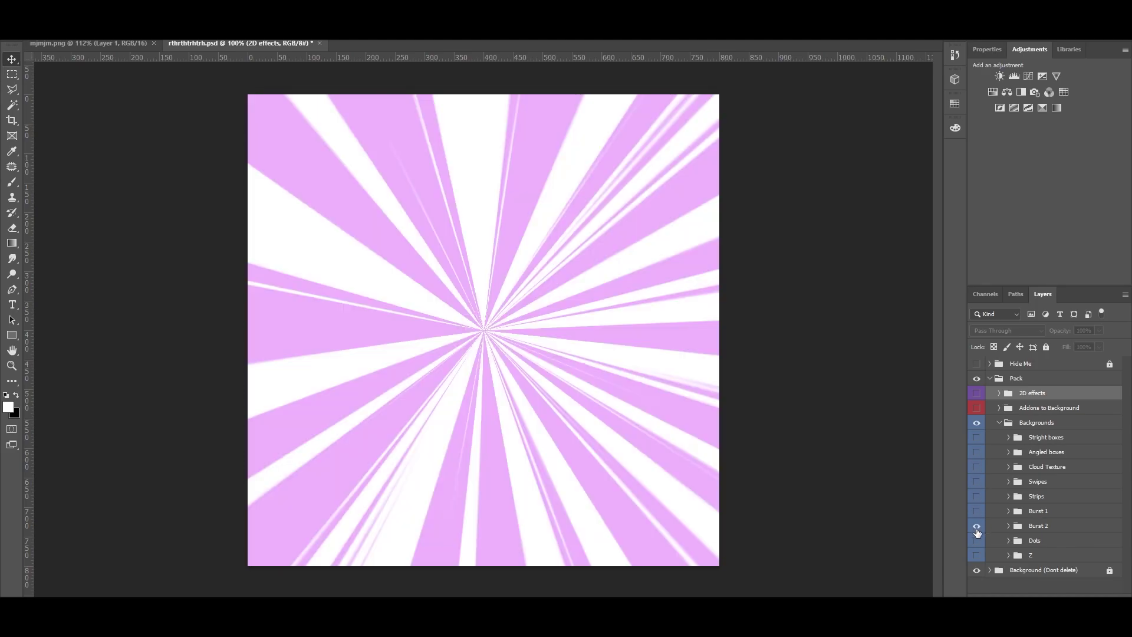
{"action": "left_click", "coordinate": [976, 530]}
{"action": "left_click", "coordinate": [976, 540]}
{"action": "left_click", "coordinate": [977, 541]}
{"action": "left_click", "coordinate": [979, 554]}
{"action": "left_click", "coordinate": [978, 556]}
{"action": "left_click", "coordinate": [977, 540]}
{"action": "left_click", "coordinate": [976, 540]}
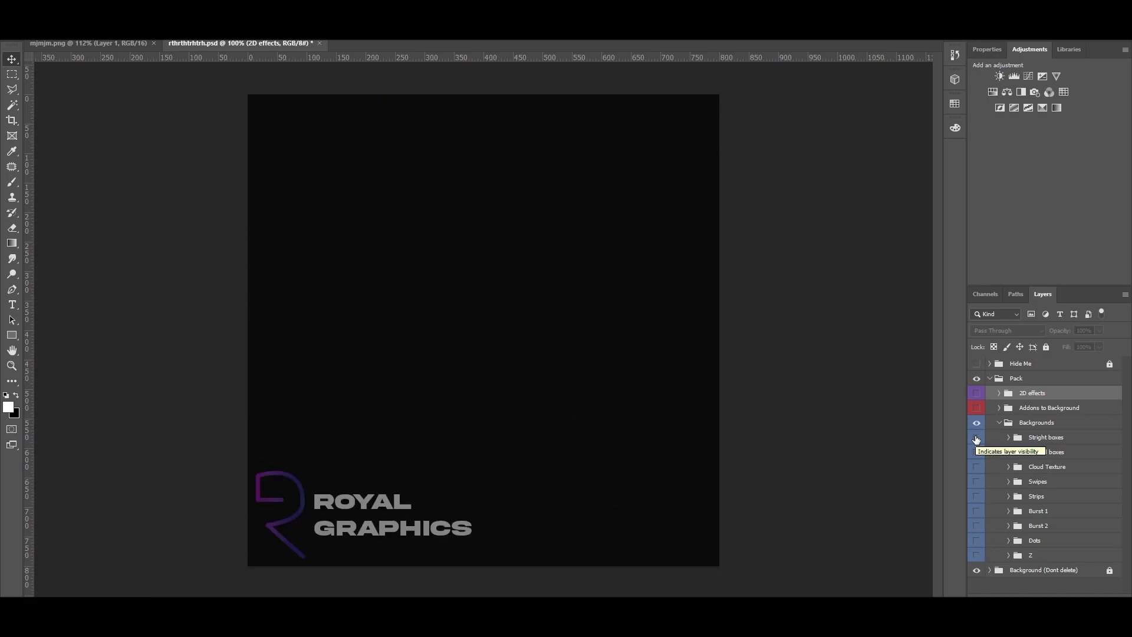
{"action": "left_click", "coordinate": [976, 437]}
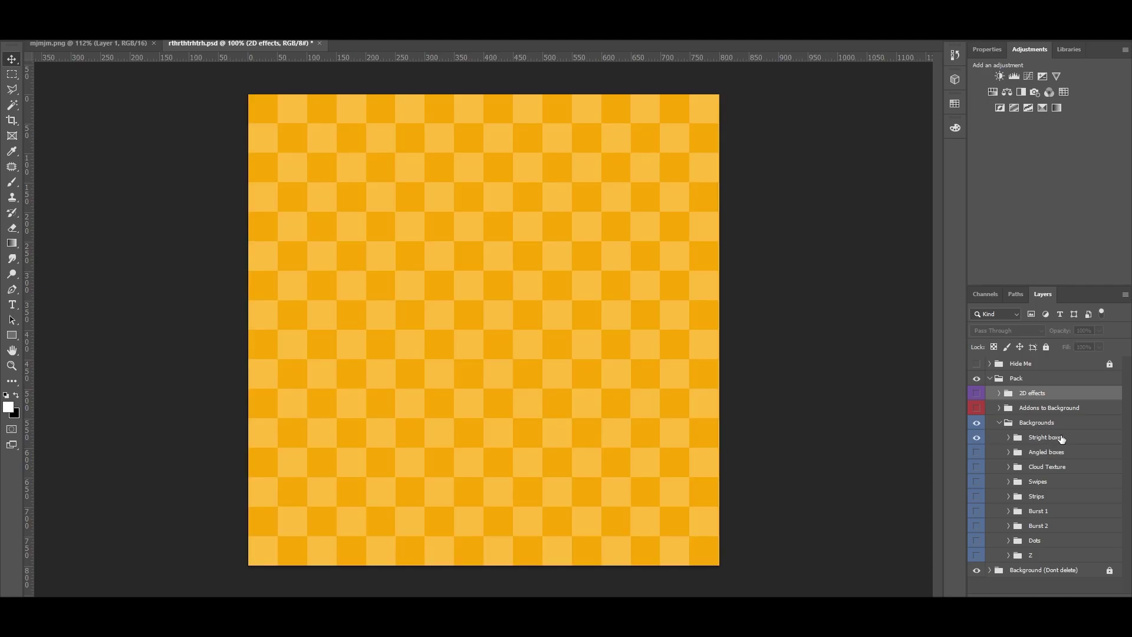
{"action": "left_click", "coordinate": [976, 438]}
Step: Show the Angled boxes background group and duplicate it into the mjmjm.png document
{"action": "left_click", "coordinate": [977, 451]}
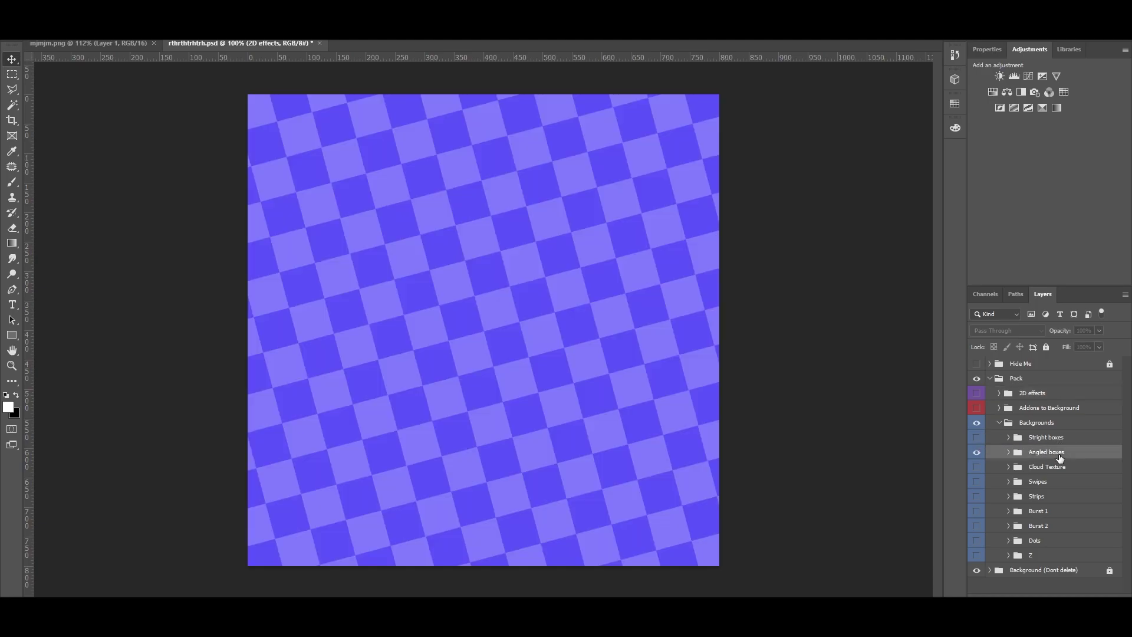
{"action": "right_click", "coordinate": [1060, 452]}
{"action": "left_click", "coordinate": [978, 172]}
{"action": "left_click", "coordinate": [493, 210]}
{"action": "left_click", "coordinate": [487, 223]}
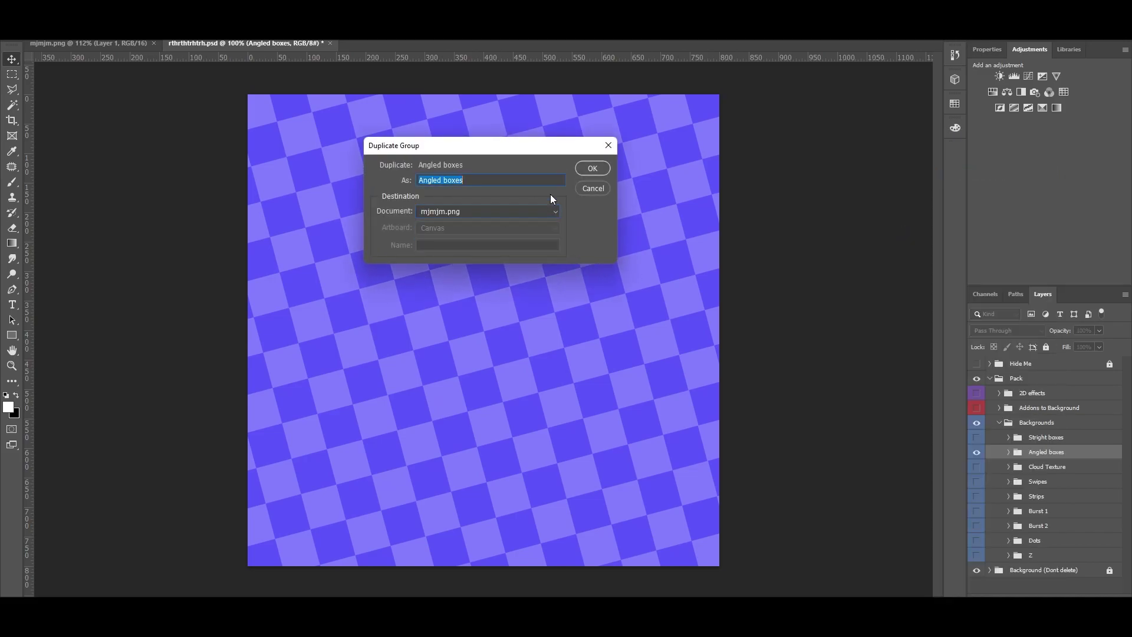
{"action": "left_click", "coordinate": [594, 169]}
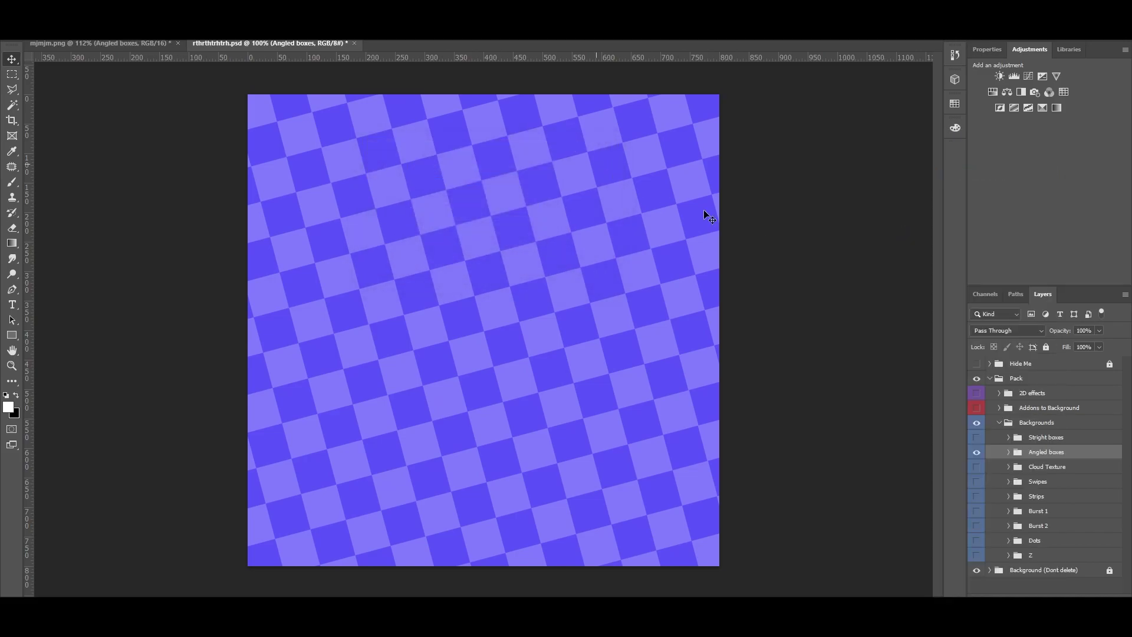
Step: Collapse and hide the Backgrounds group, and show and expand Addons to Background again
{"action": "left_click", "coordinate": [1000, 423]}
{"action": "left_click", "coordinate": [976, 423]}
{"action": "left_click", "coordinate": [977, 408]}
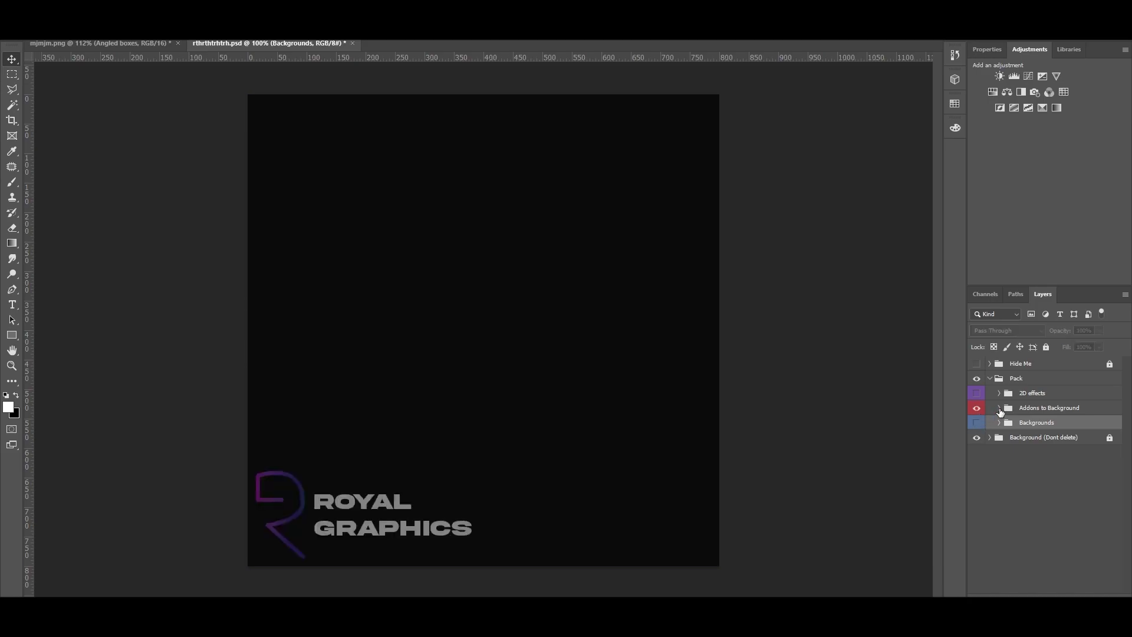
{"action": "left_click", "coordinate": [999, 408]}
Step: Preview the White Swirl and White burst 2 add-ons one at a time
{"action": "left_click", "coordinate": [976, 436]}
{"action": "left_click", "coordinate": [977, 436]}
{"action": "left_click", "coordinate": [976, 422]}
{"action": "left_click", "coordinate": [976, 423]}
Step: Show the Sun burst add-on and duplicate its group into the mjmjm.png document
{"action": "left_click", "coordinate": [975, 452]}
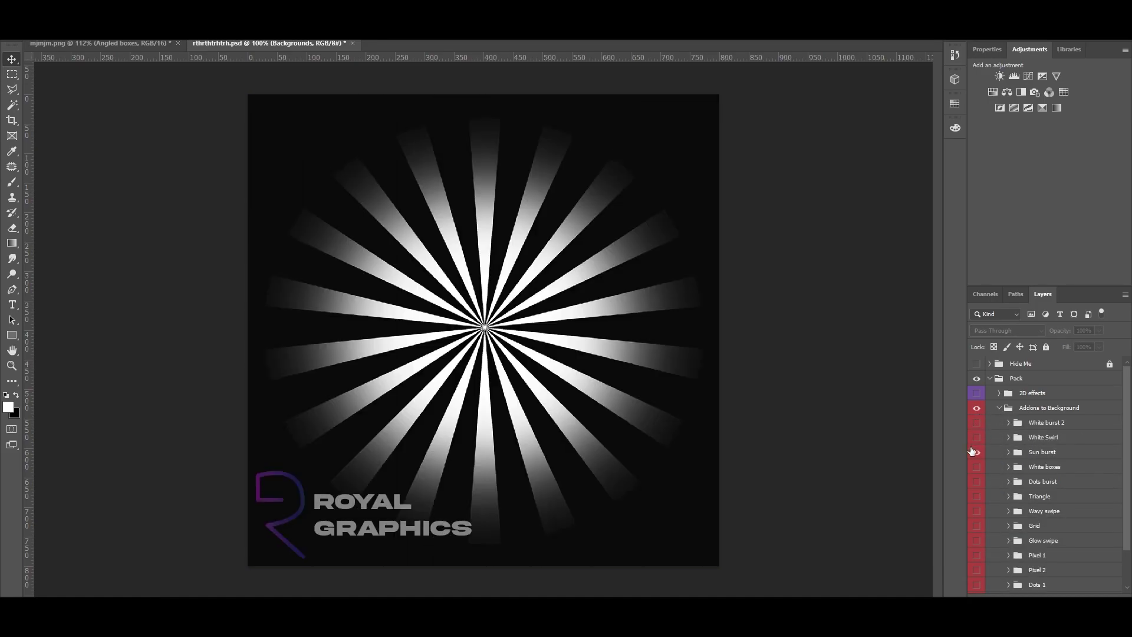
{"action": "left_click", "coordinate": [1073, 452]}
{"action": "right_click", "coordinate": [1070, 454]}
{"action": "left_click", "coordinate": [1015, 175]}
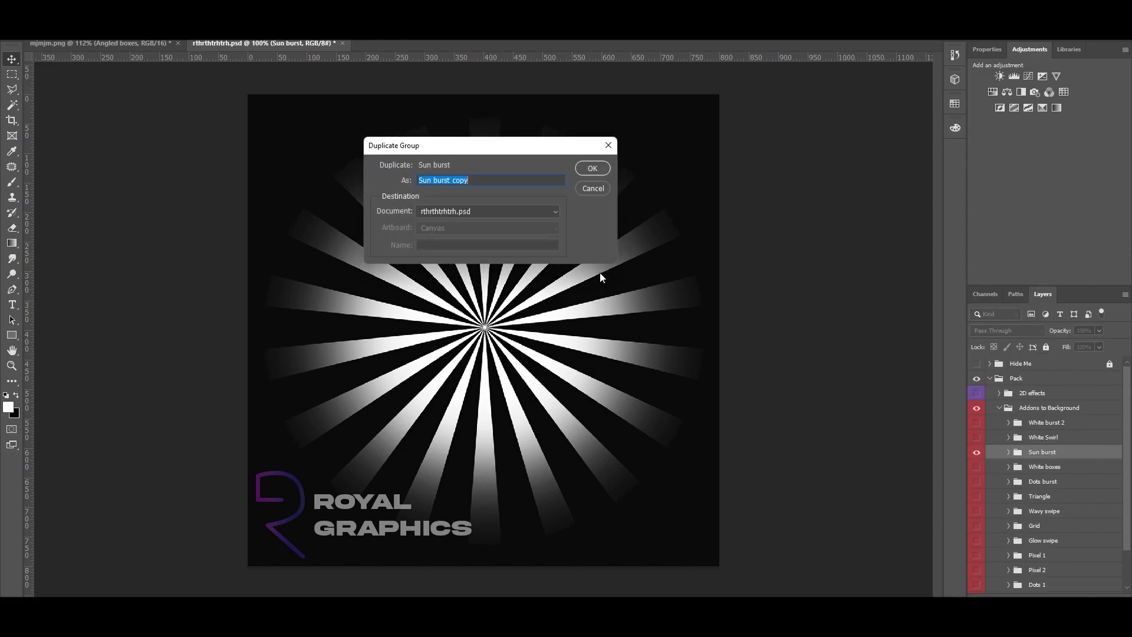
{"action": "left_click", "coordinate": [503, 211]}
{"action": "left_click", "coordinate": [492, 223]}
{"action": "left_click", "coordinate": [592, 169]}
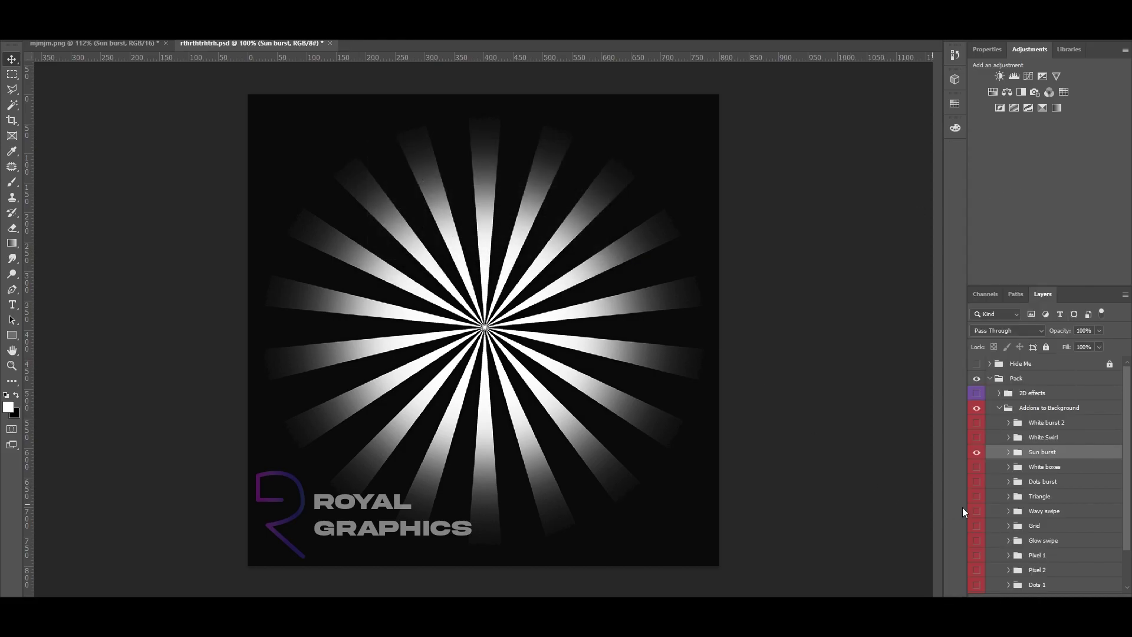
Step: Hide Sun burst and preview the Dots burst and Wavy swipe add-ons
{"action": "left_click", "coordinate": [976, 451]}
{"action": "left_click", "coordinate": [976, 482]}
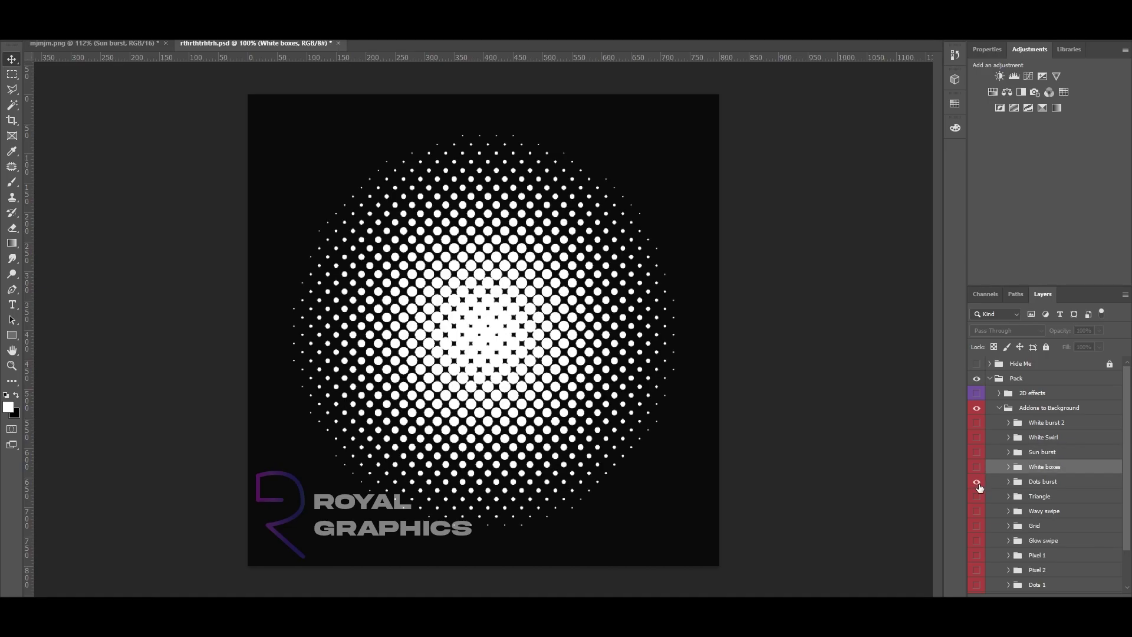
{"action": "left_click", "coordinate": [977, 481]}
{"action": "left_click", "coordinate": [976, 511]}
Step: Show the Grid add-on instead of Wavy swipe and duplicate its group into the mjmjm.png document
{"action": "left_click", "coordinate": [976, 525]}
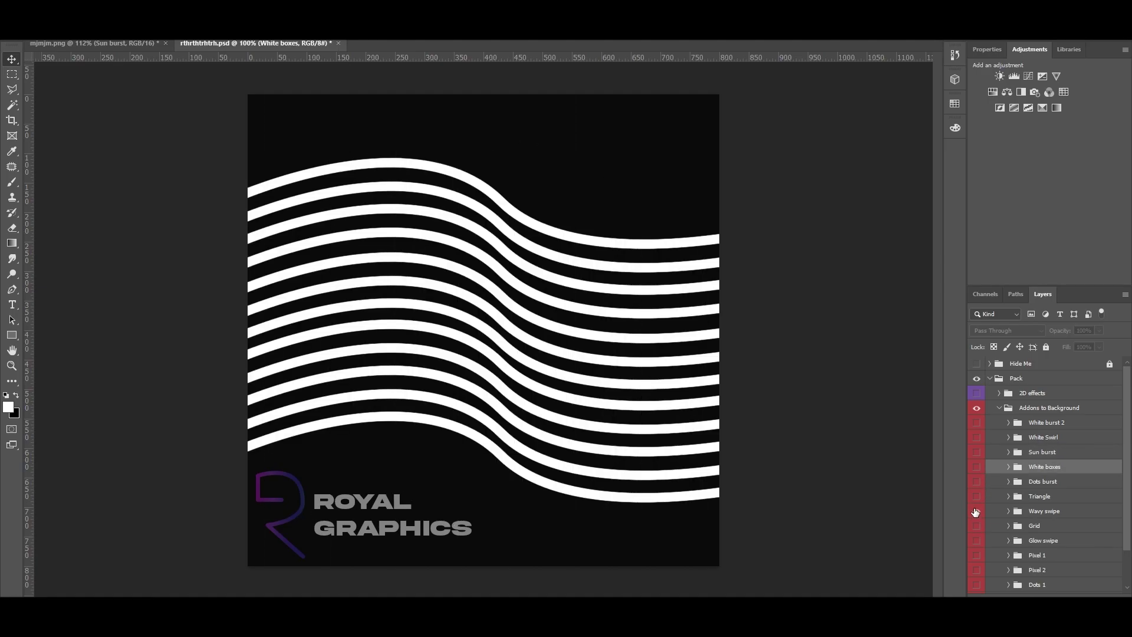
{"action": "left_click", "coordinate": [977, 510]}
{"action": "right_click", "coordinate": [1037, 525]}
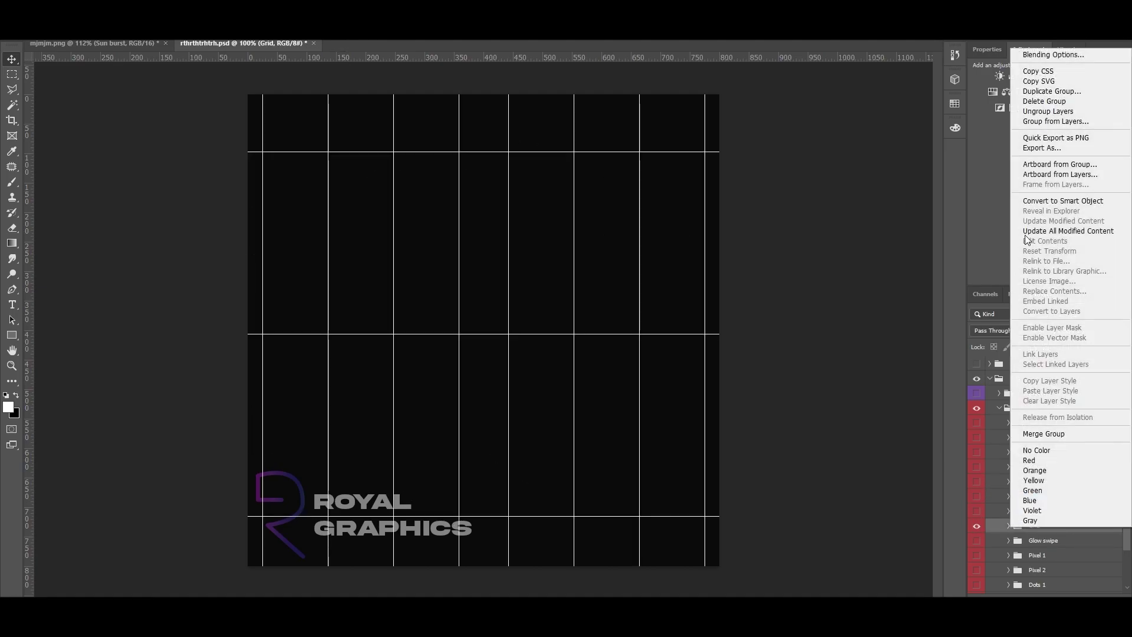
{"action": "left_click", "coordinate": [1076, 93]}
{"action": "left_click", "coordinate": [528, 213]}
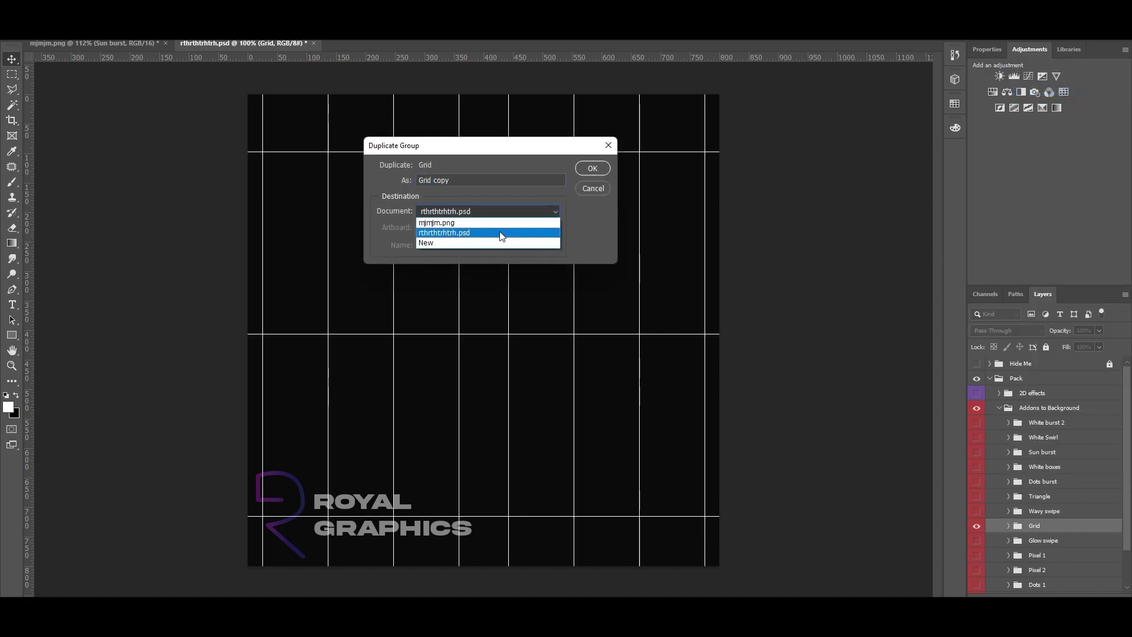
{"action": "left_click", "coordinate": [501, 229]}
{"action": "left_click", "coordinate": [592, 169]}
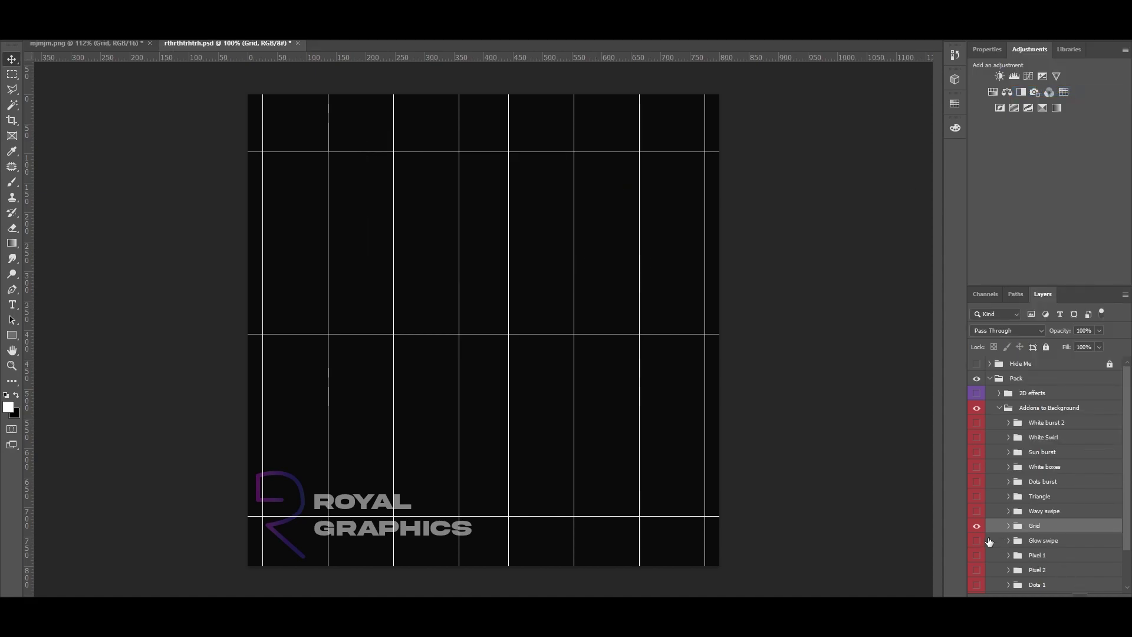
Step: Hide Grid and preview the Glow swipe and Pixel 1 add-ons
{"action": "left_click", "coordinate": [977, 527]}
{"action": "left_click", "coordinate": [976, 541]}
{"action": "left_click", "coordinate": [977, 541]}
{"action": "left_click", "coordinate": [976, 556]}
{"action": "left_click", "coordinate": [976, 558]}
Step: Show the Pixel 1 add-on and duplicate its group into the mjmjm.png document
{"action": "left_click", "coordinate": [977, 553]}
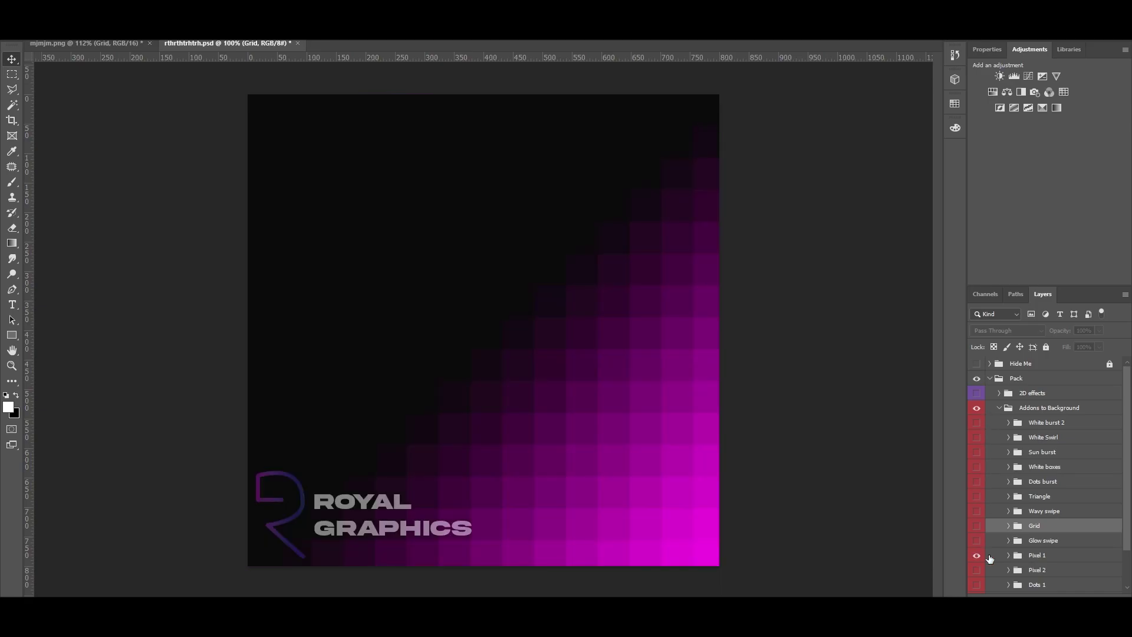
{"action": "left_click", "coordinate": [1055, 557]}
{"action": "right_click", "coordinate": [1055, 557]}
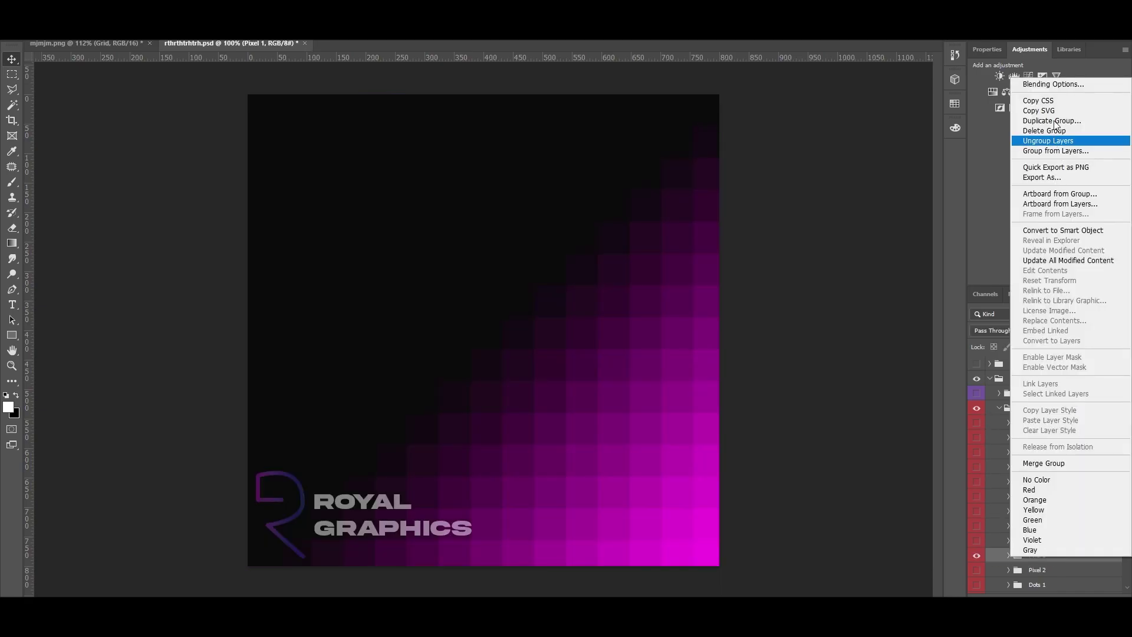
{"action": "left_click", "coordinate": [1052, 120]}
{"action": "left_click", "coordinate": [483, 211]}
{"action": "left_click", "coordinate": [466, 234]}
{"action": "left_click", "coordinate": [592, 168]}
Step: Hide Pixel 1, collapse and hide Addons to Background, and show and expand the 2D effects group
{"action": "left_click", "coordinate": [977, 555]}
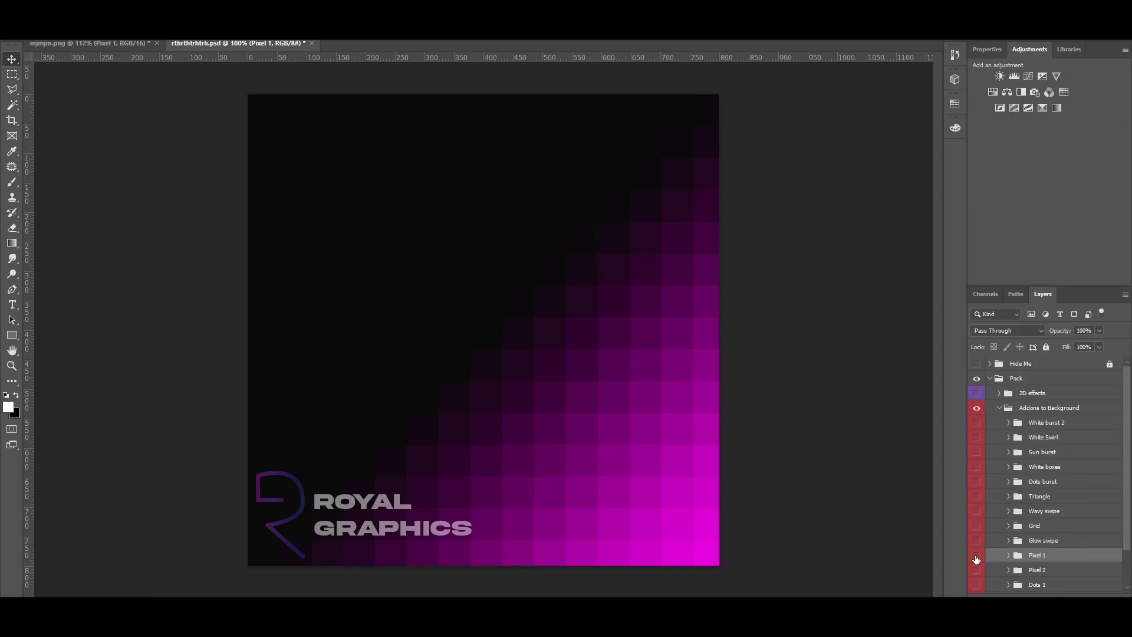
{"action": "left_click", "coordinate": [999, 407]}
{"action": "left_click", "coordinate": [977, 408]}
{"action": "left_click", "coordinate": [977, 392]}
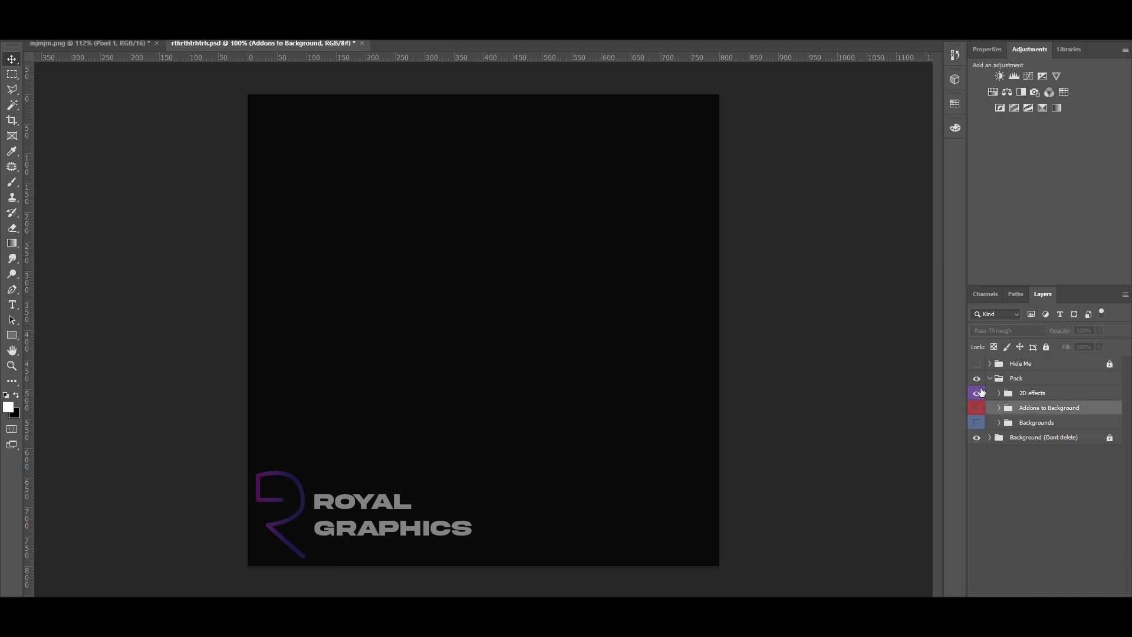
{"action": "left_click", "coordinate": [998, 393]}
Step: Preview the Star 2 and + designs in the 2D effects group
{"action": "left_click", "coordinate": [976, 462]}
{"action": "left_click", "coordinate": [976, 462]}
{"action": "left_click", "coordinate": [976, 476]}
{"action": "left_click", "coordinate": [976, 476]}
Step: Show the star effect and duplicate its group into the mjmjm.png document
{"action": "left_click", "coordinate": [976, 491]}
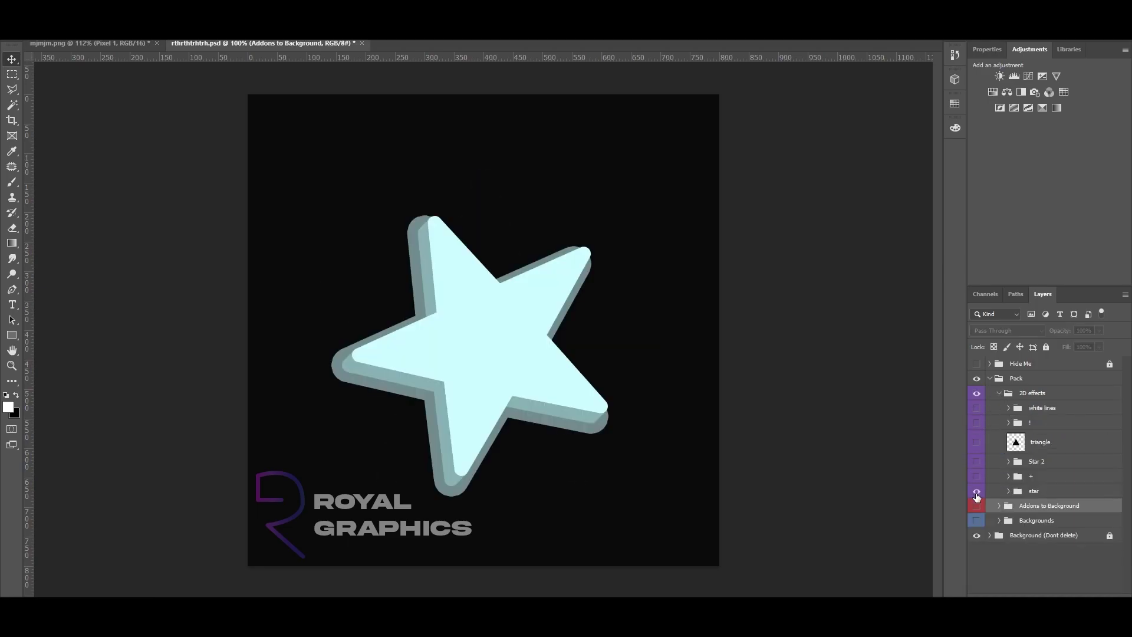
{"action": "right_click", "coordinate": [1057, 497]}
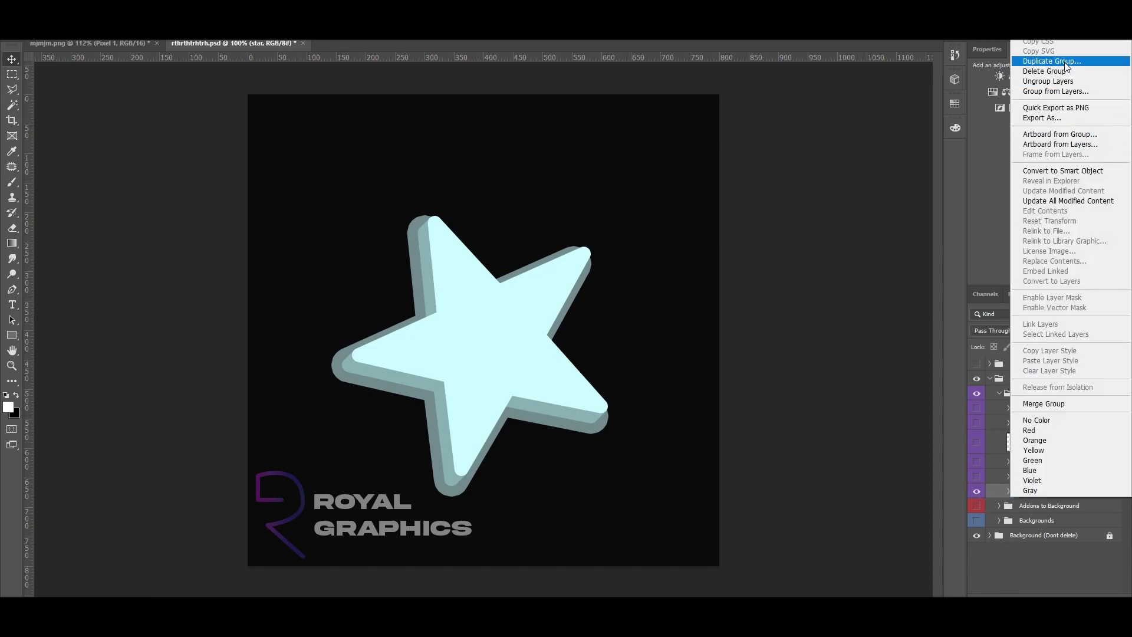
{"action": "left_click", "coordinate": [1050, 62]}
{"action": "left_click", "coordinate": [487, 211]}
{"action": "left_click", "coordinate": [478, 223]}
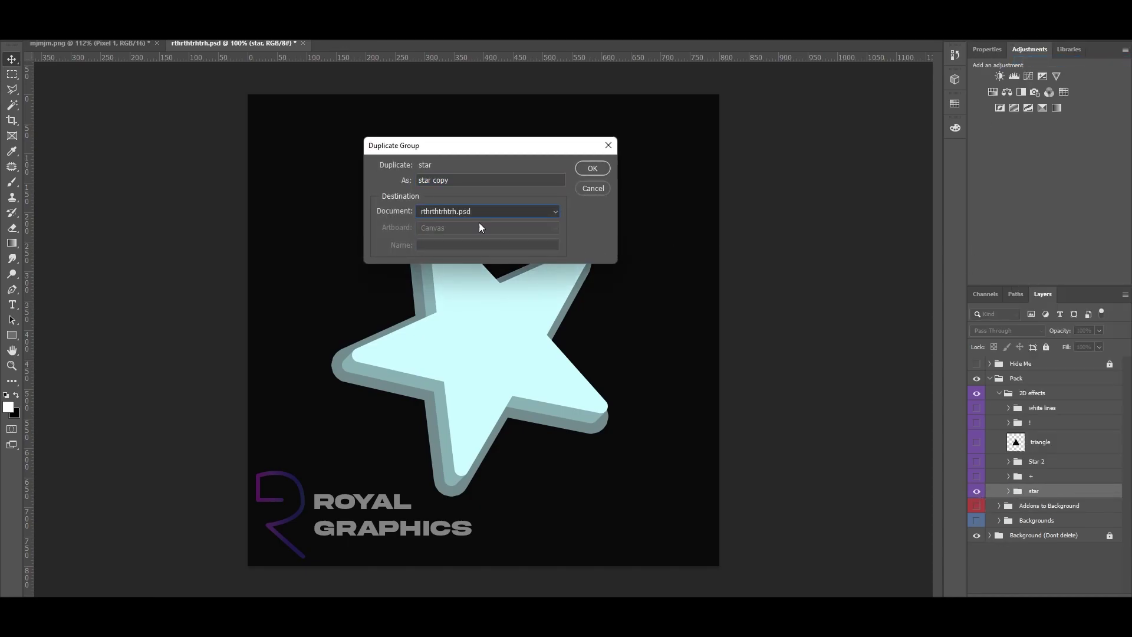
{"action": "left_click", "coordinate": [595, 170]}
Step: Hide the star effect and preview the +, Star 2, triangle and ! effects one at a time
{"action": "left_click", "coordinate": [976, 490]}
{"action": "left_click", "coordinate": [976, 476]}
{"action": "left_click", "coordinate": [976, 476]}
{"action": "left_click", "coordinate": [976, 461]}
{"action": "left_click", "coordinate": [976, 461]}
{"action": "left_click", "coordinate": [976, 442]}
{"action": "left_click", "coordinate": [976, 444]}
{"action": "left_click", "coordinate": [976, 423]}
{"action": "left_click", "coordinate": [976, 422]}
Step: Show the ! effect and duplicate its group into the mjmjm.png document
{"action": "left_click", "coordinate": [976, 423]}
{"action": "left_click", "coordinate": [1082, 426]}
{"action": "right_click", "coordinate": [1082, 425]}
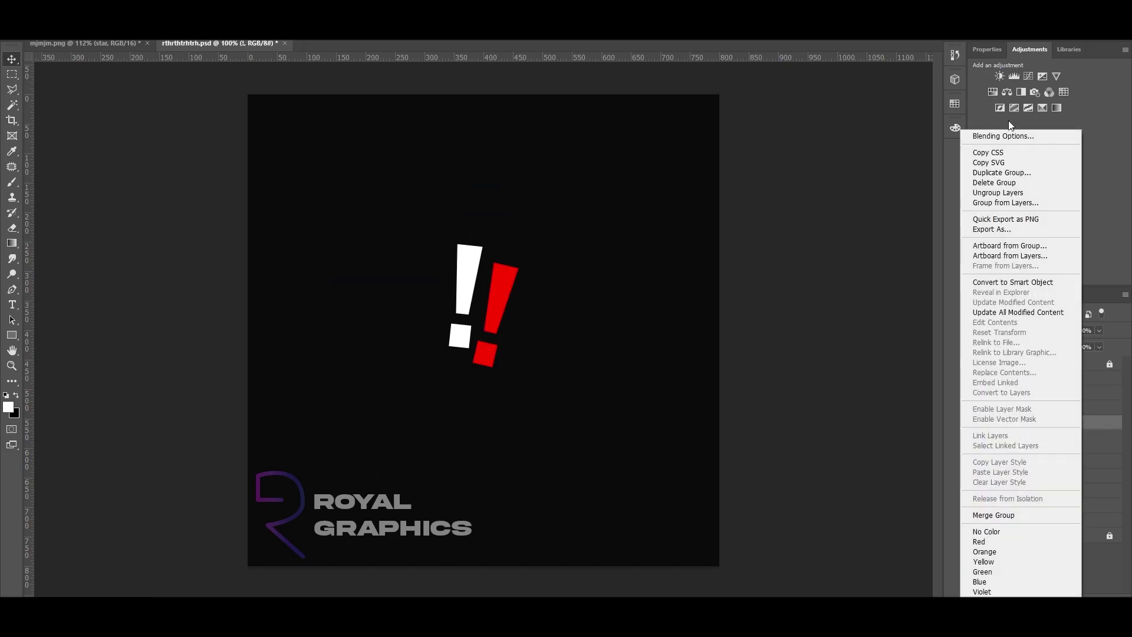
{"action": "left_click", "coordinate": [1014, 172]}
{"action": "left_click", "coordinate": [513, 213]}
{"action": "left_click", "coordinate": [501, 230]}
{"action": "left_click", "coordinate": [597, 171]}
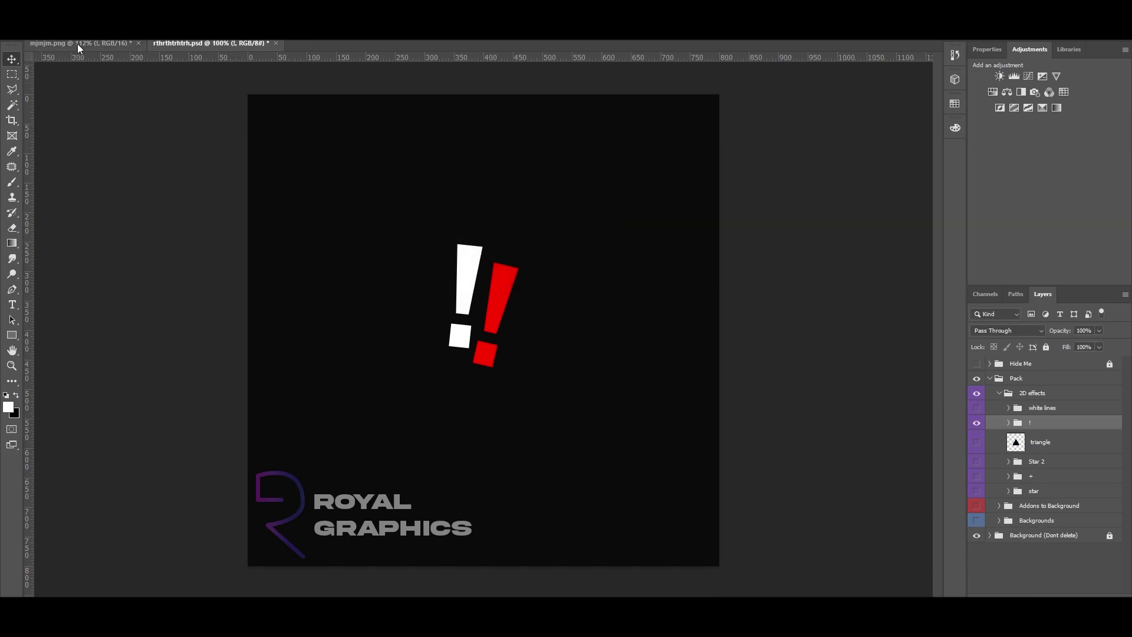
Step: In mjmjm.png, hide the !, star, Pixel 1, Grid and Sun burst groups and place Angled boxes below Layer 1
{"action": "left_click", "coordinate": [78, 43]}
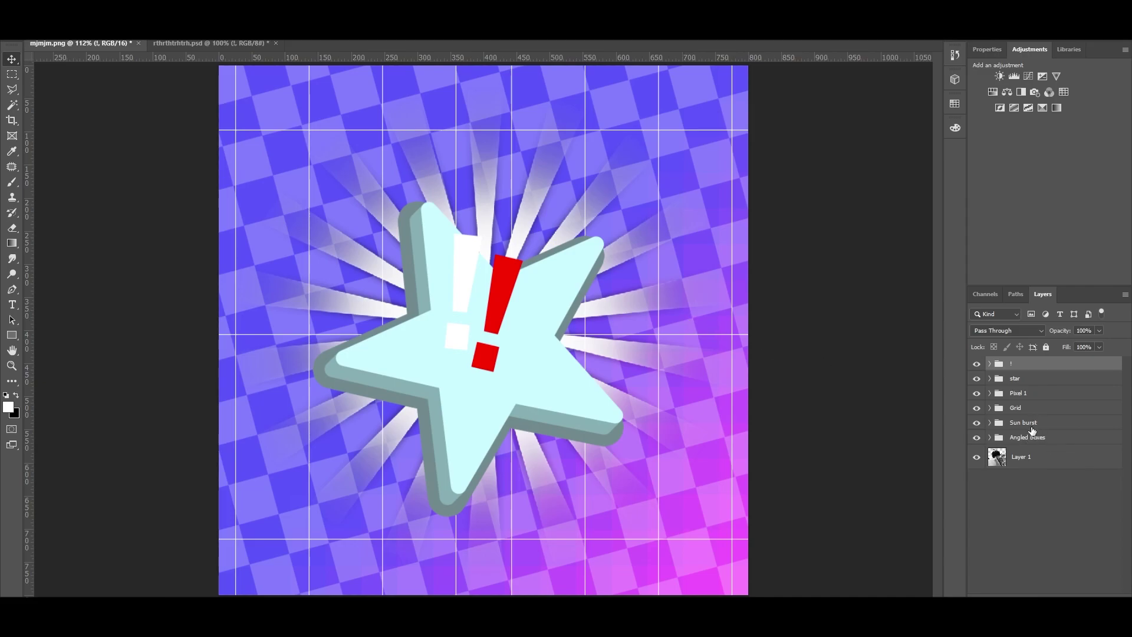
{"action": "left_click_drag", "start_coordinate": [977, 363], "coordinate": [1022, 463]}
{"action": "left_click", "coordinate": [1029, 437]}
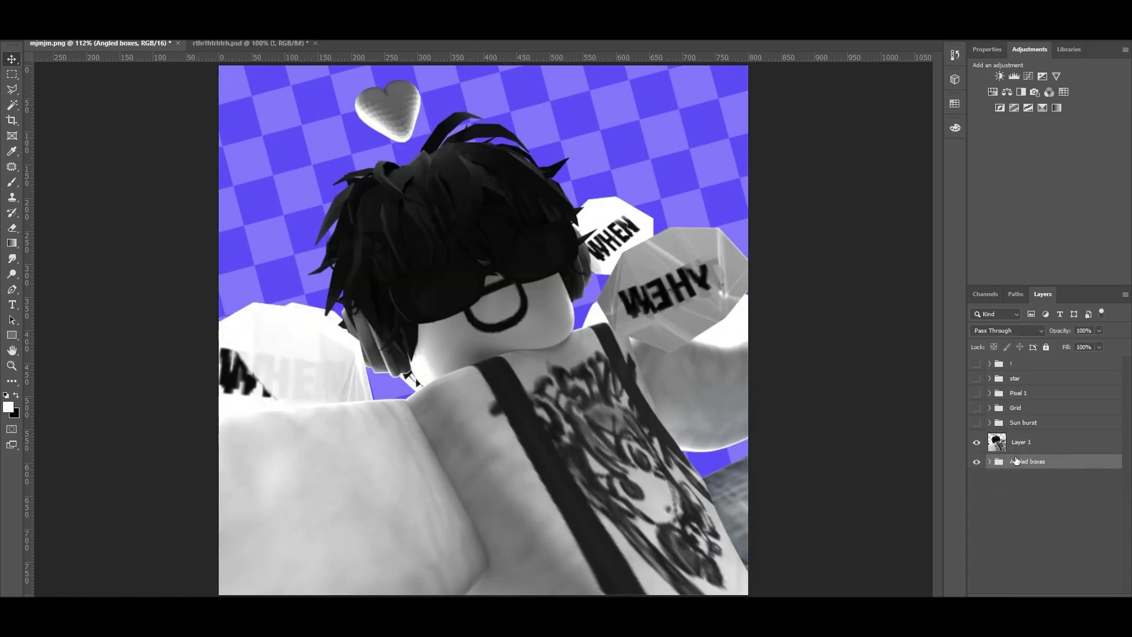
Step: Merge the Angled boxes group into one layer and set its saturation to -100 with Hue/Saturation
{"action": "right_click", "coordinate": [1018, 467]}
{"action": "left_click", "coordinate": [971, 513]}
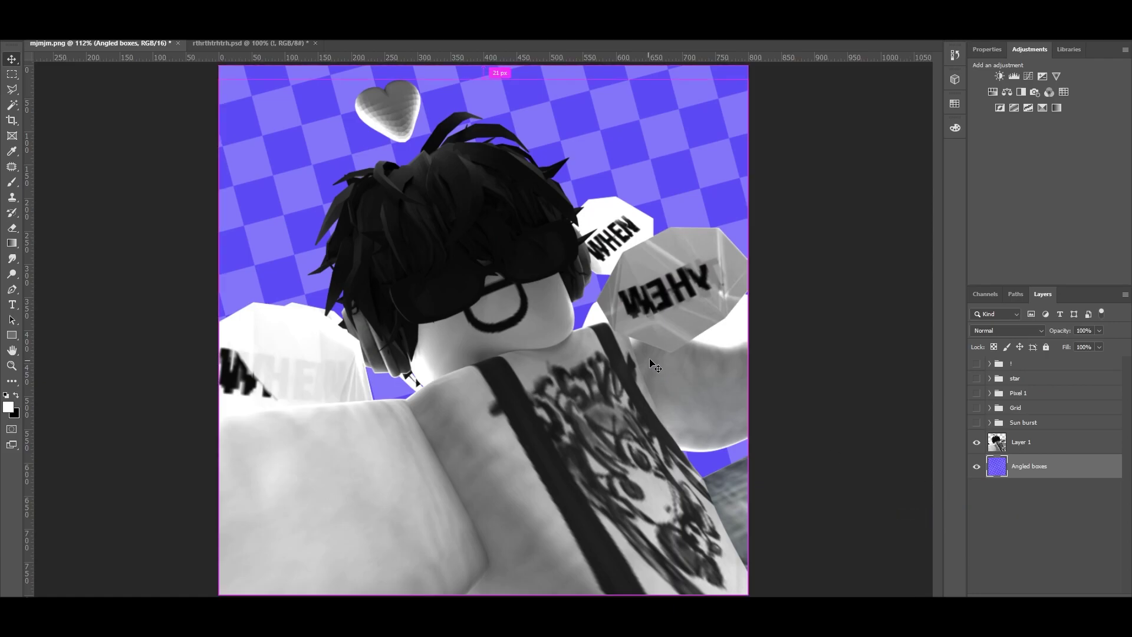
{"action": "key", "text": "ctrl+u"}
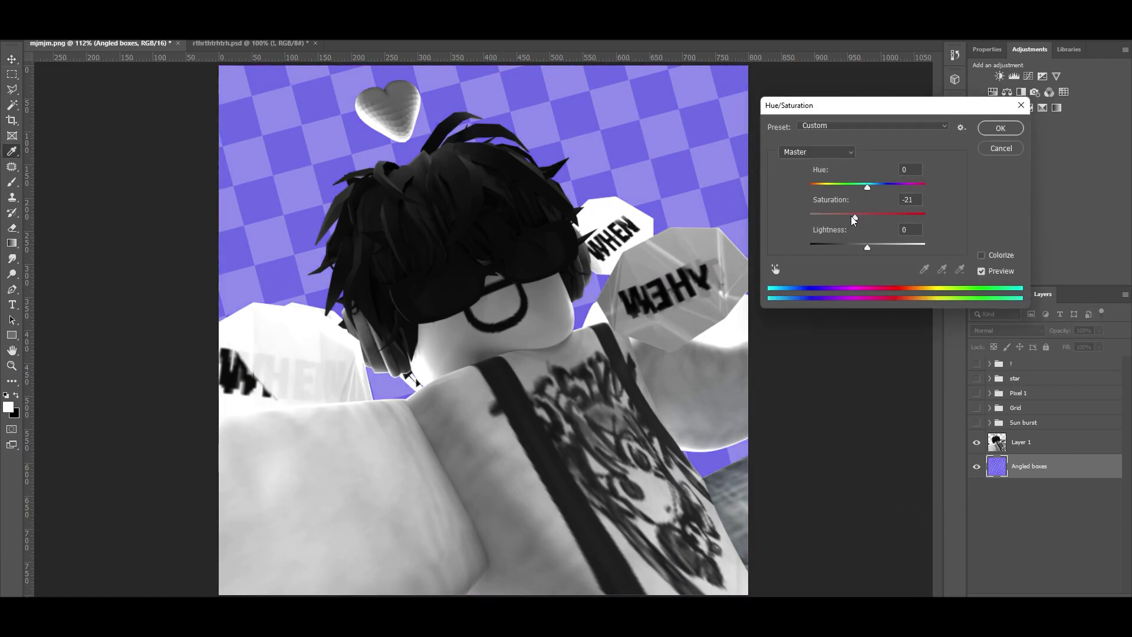
{"action": "left_click_drag", "start_coordinate": [858, 219], "coordinate": [809, 218]}
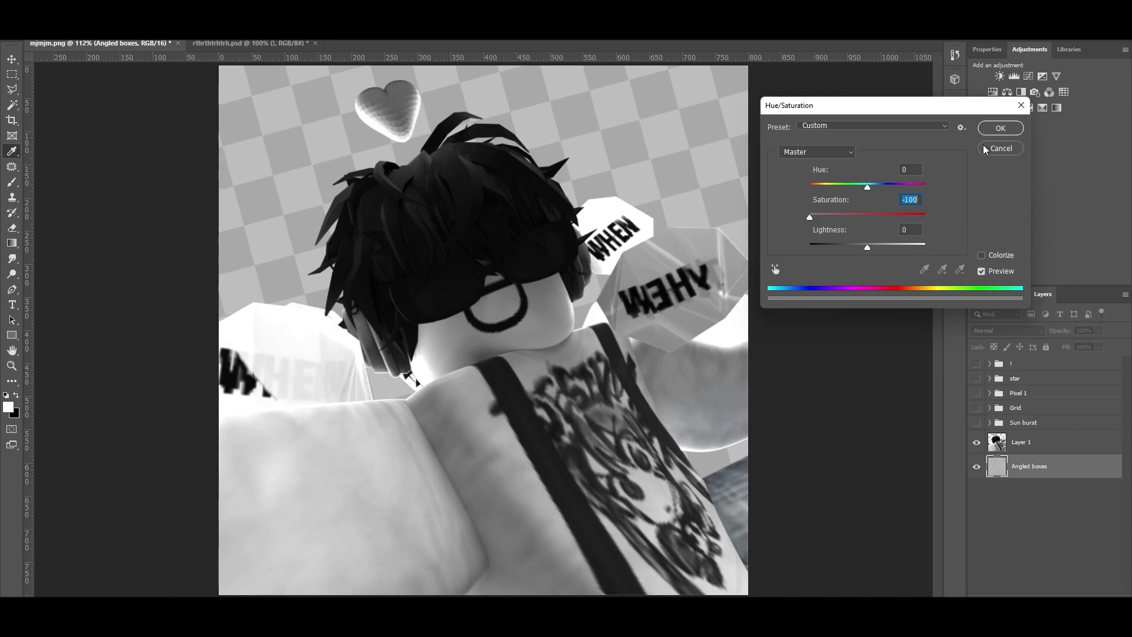
{"action": "left_click", "coordinate": [1000, 129]}
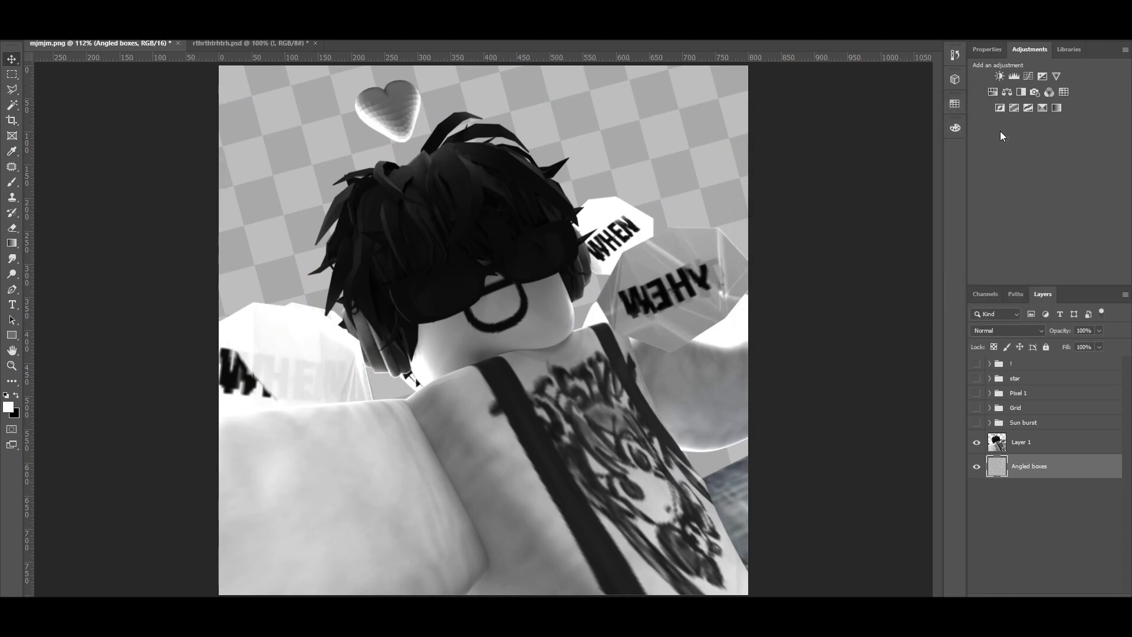
Step: Show Sun burst, place it between Layer 1 and Angled boxes, and enlarge and position it behind the character's head
{"action": "left_click", "coordinate": [976, 422]}
{"action": "left_click_drag", "start_coordinate": [1022, 422], "coordinate": [1022, 455]}
{"action": "key", "text": "ctrl+t"}
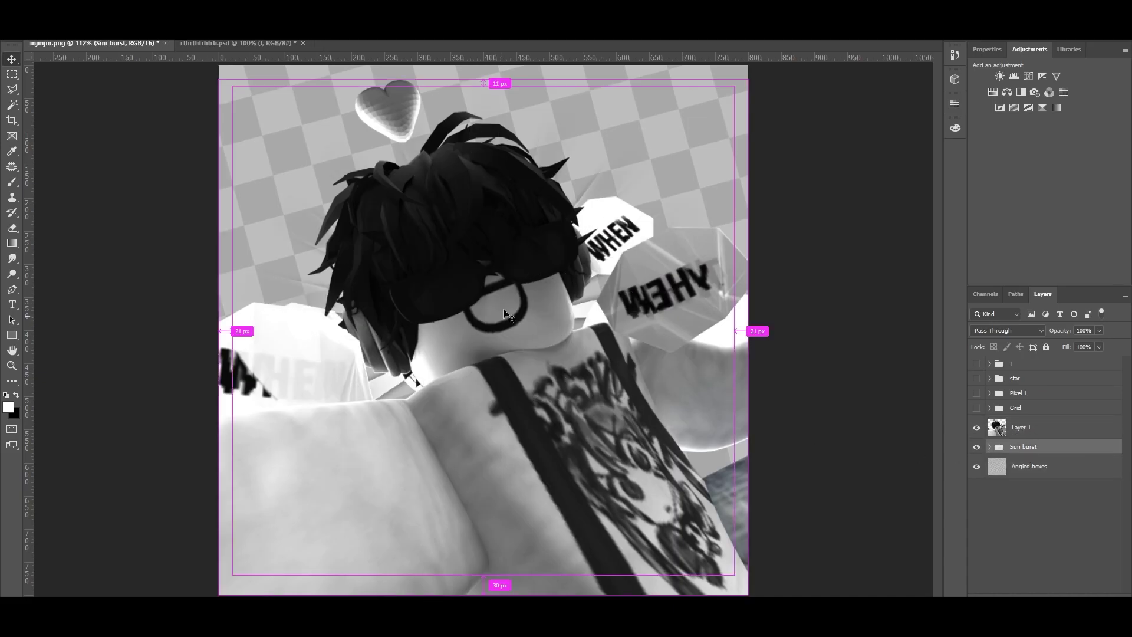
{"action": "left_click_drag", "start_coordinate": [738, 328], "coordinate": [892, 340]}
{"action": "mouse_move", "coordinate": [691, 328]}
{"action": "left_mouse_down"}
{"action": "mouse_move", "coordinate": [646, 327]}
{"action": "mouse_move", "coordinate": [674, 327]}
{"action": "left_mouse_up"}
{"action": "key", "text": "Return"}
{"action": "left_click_drag", "start_coordinate": [612, 301], "coordinate": [560, 307]}
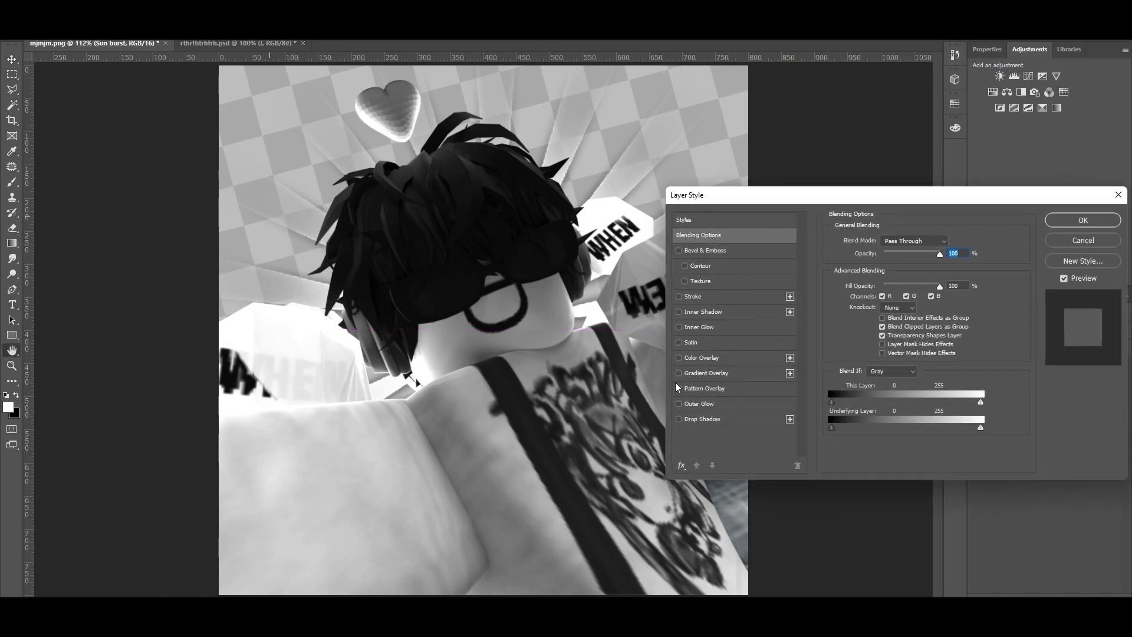
Step: Add a white Color Overlay at 100% opacity to Sun burst and compare the image with and without it
{"action": "left_click", "coordinate": [699, 358]}
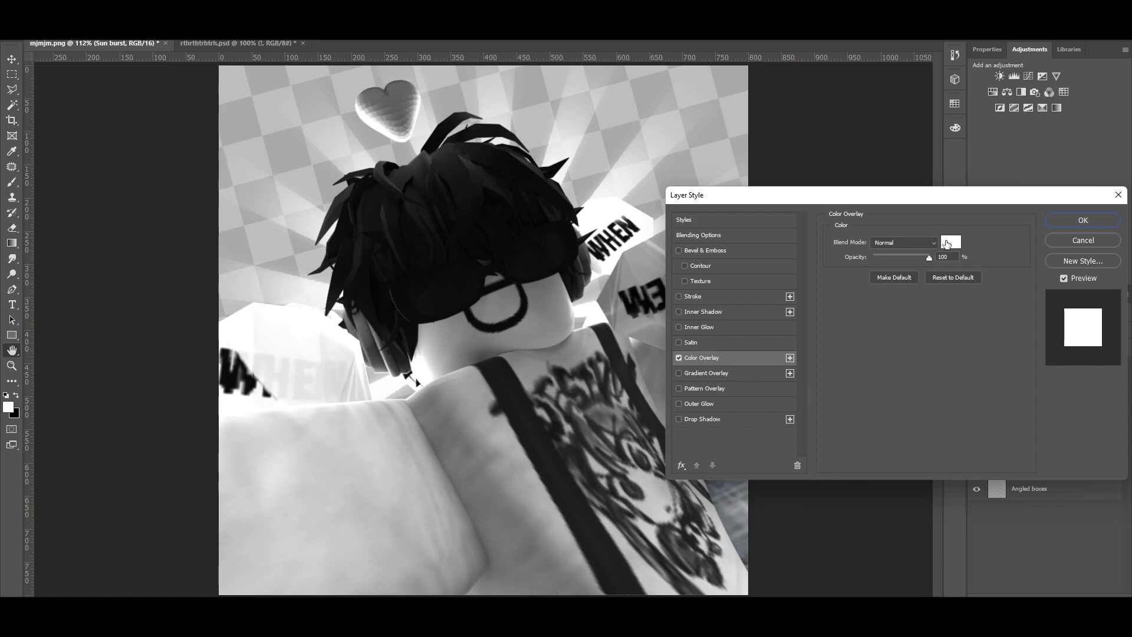
{"action": "left_click", "coordinate": [1078, 221]}
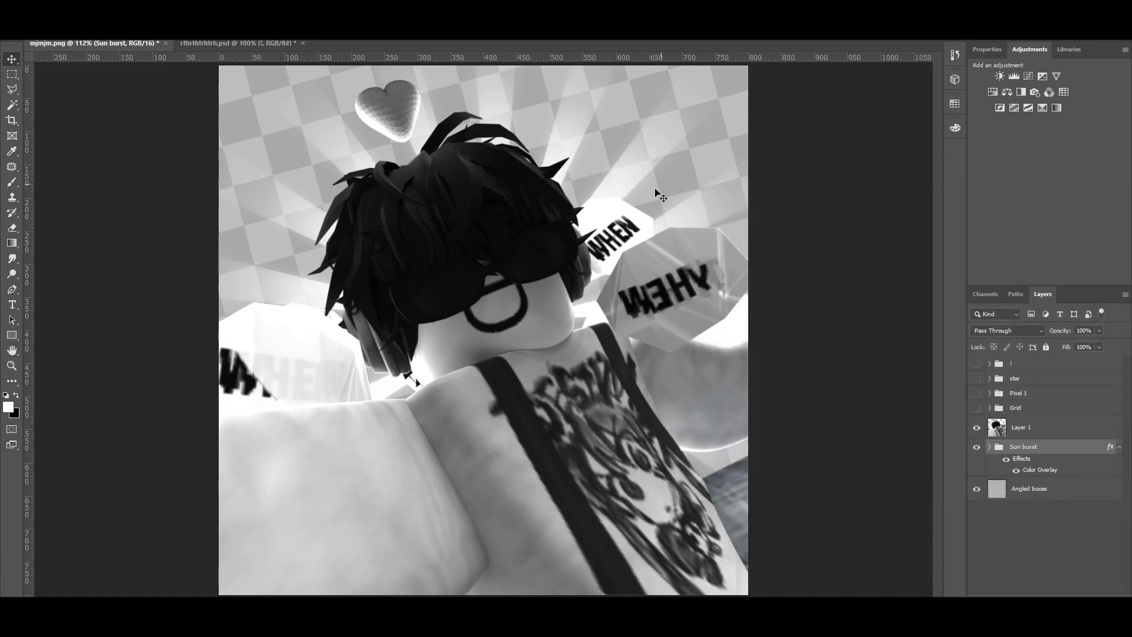
{"action": "left_click", "coordinate": [1016, 471]}
{"action": "left_click", "coordinate": [1017, 470]}
Step: Show the Grid group, place it between Sun burst and Angled boxes, and lower its opacity
{"action": "left_click", "coordinate": [977, 408]}
{"action": "left_click_drag", "start_coordinate": [1028, 408], "coordinate": [1042, 478]}
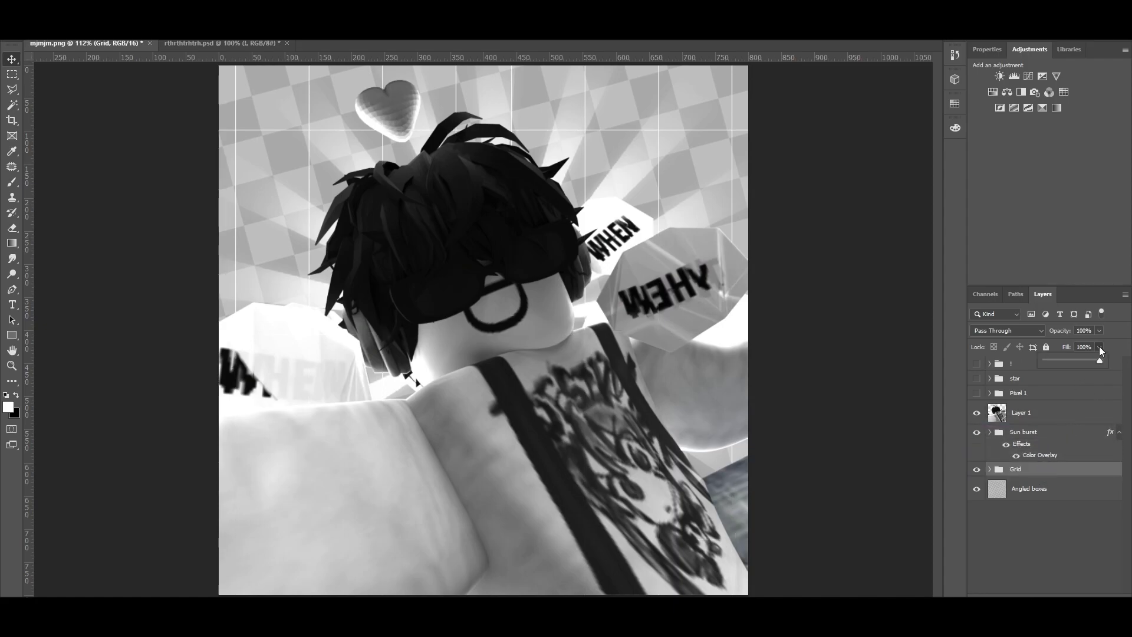
{"action": "left_click_drag", "start_coordinate": [1076, 342], "coordinate": [1066, 344]}
Step: Show Pixel 1, merge the group into one layer, and fully desaturate it with Hue/Saturation
{"action": "left_click", "coordinate": [976, 392]}
{"action": "left_click", "coordinate": [1030, 397]}
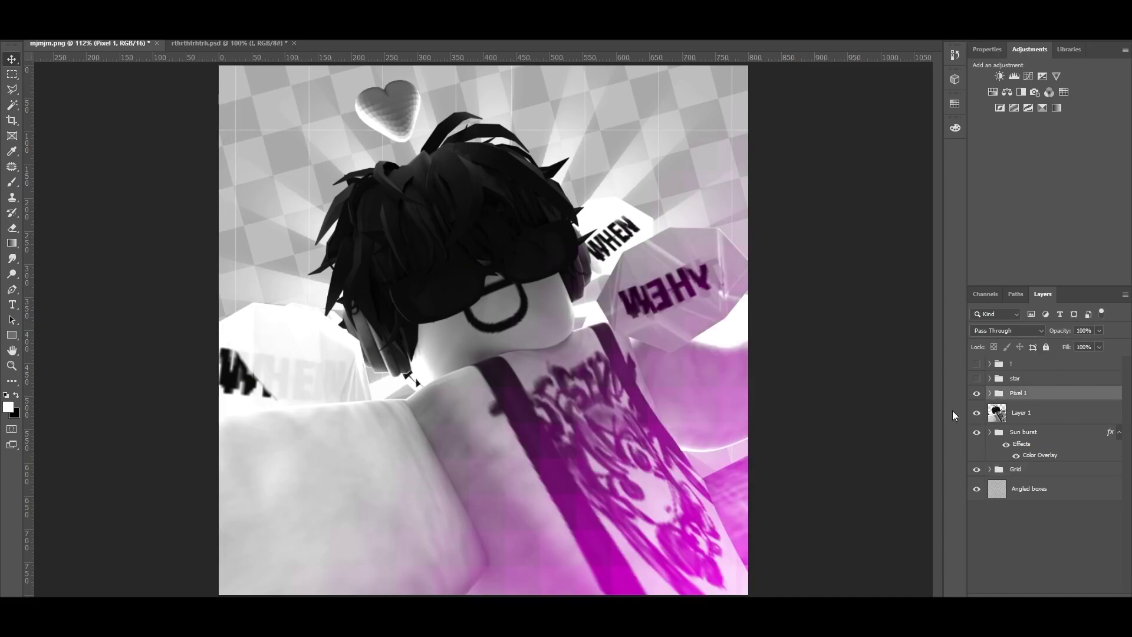
{"action": "right_click", "coordinate": [1064, 393]}
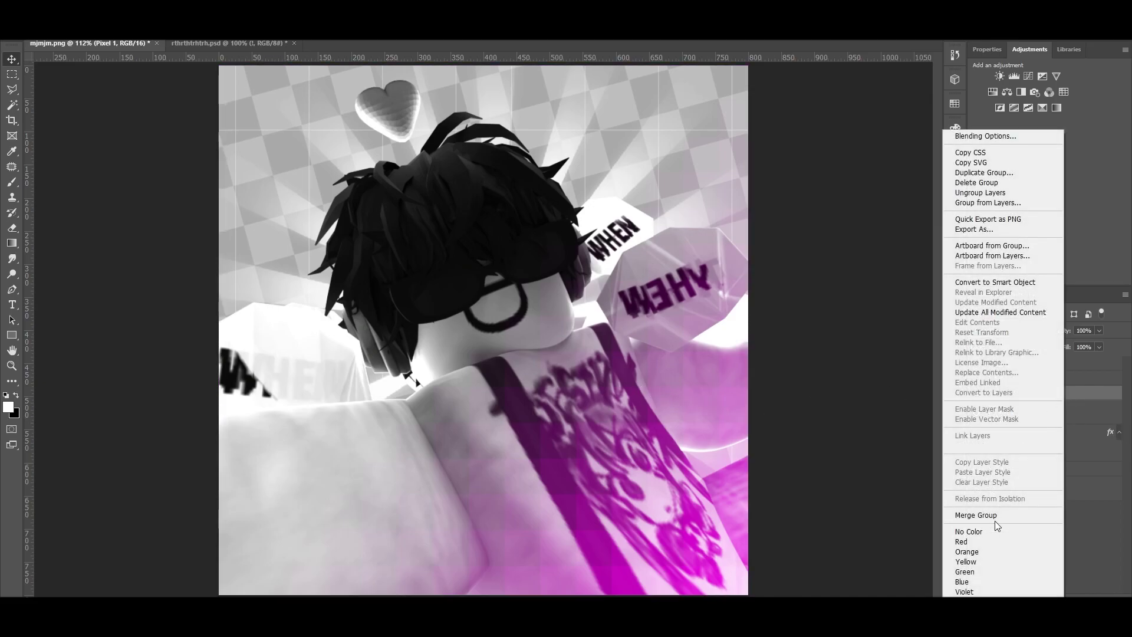
{"action": "left_click", "coordinate": [998, 512]}
{"action": "key", "text": "ctrl+u"}
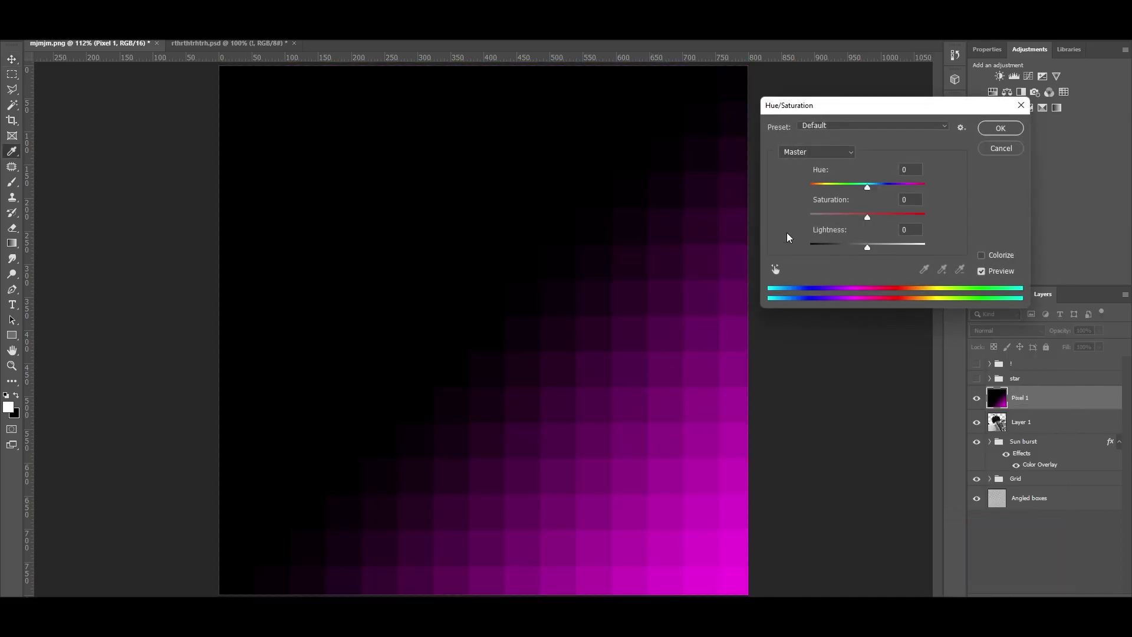
{"action": "left_click_drag", "start_coordinate": [867, 217], "coordinate": [790, 219]}
{"action": "left_click", "coordinate": [1000, 129]}
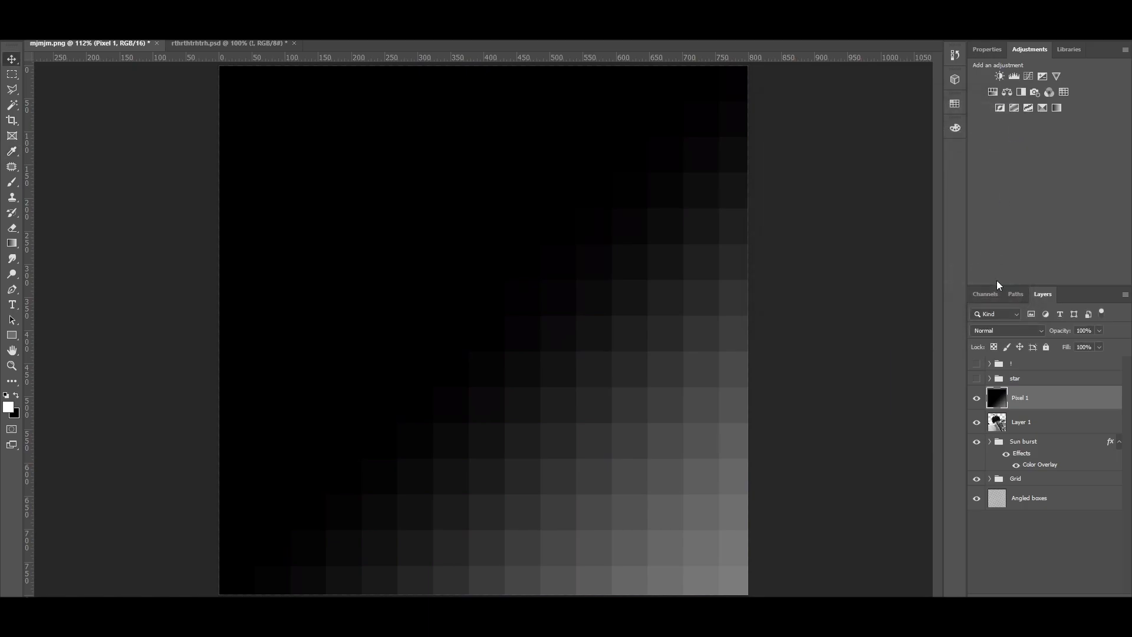
Step: Set the Pixel 1 layer's blend mode to Screen and shift the layer up and to the left
{"action": "left_click", "coordinate": [992, 335]}
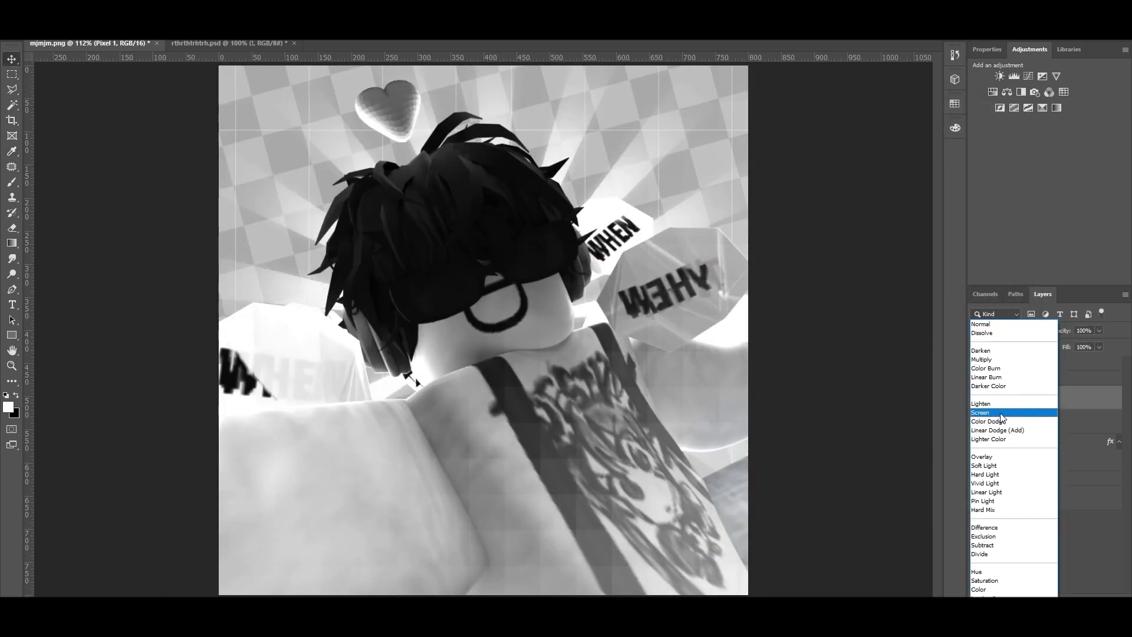
{"action": "left_click", "coordinate": [1000, 413]}
{"action": "left_click_drag", "start_coordinate": [728, 432], "coordinate": [170, 230]}
Step: Duplicate the Pixel 1 layer and reposition the copy with Free Transform
{"action": "key", "text": "ctrl+j"}
{"action": "key", "text": "ctrl+t"}
{"action": "left_click_drag", "start_coordinate": [315, 303], "coordinate": [397, 325]}
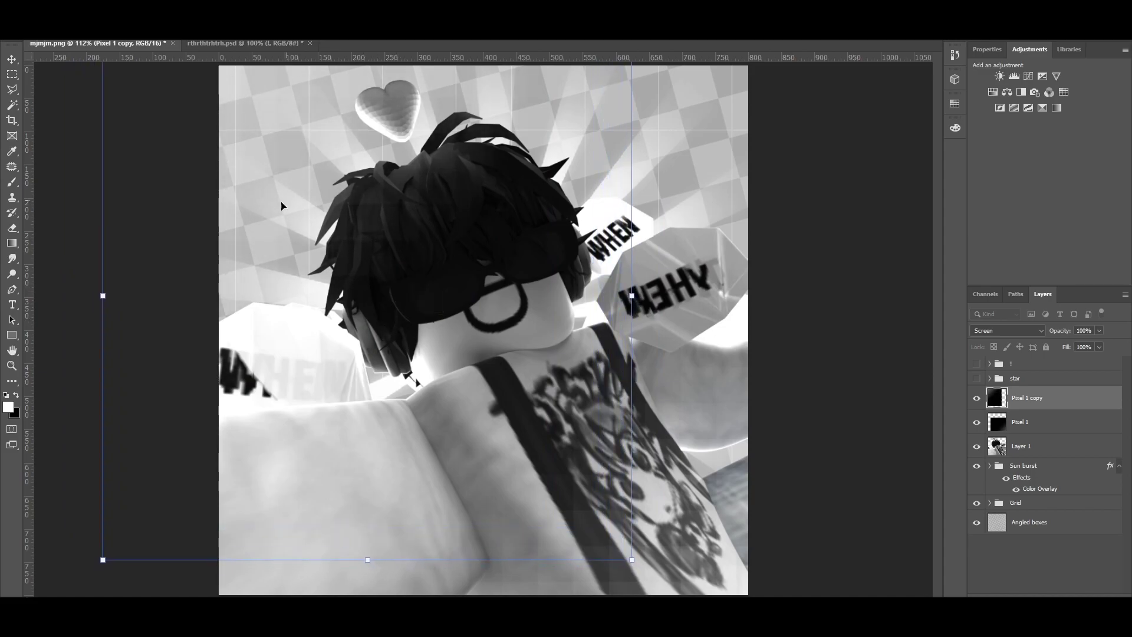
{"action": "key", "text": "Return"}
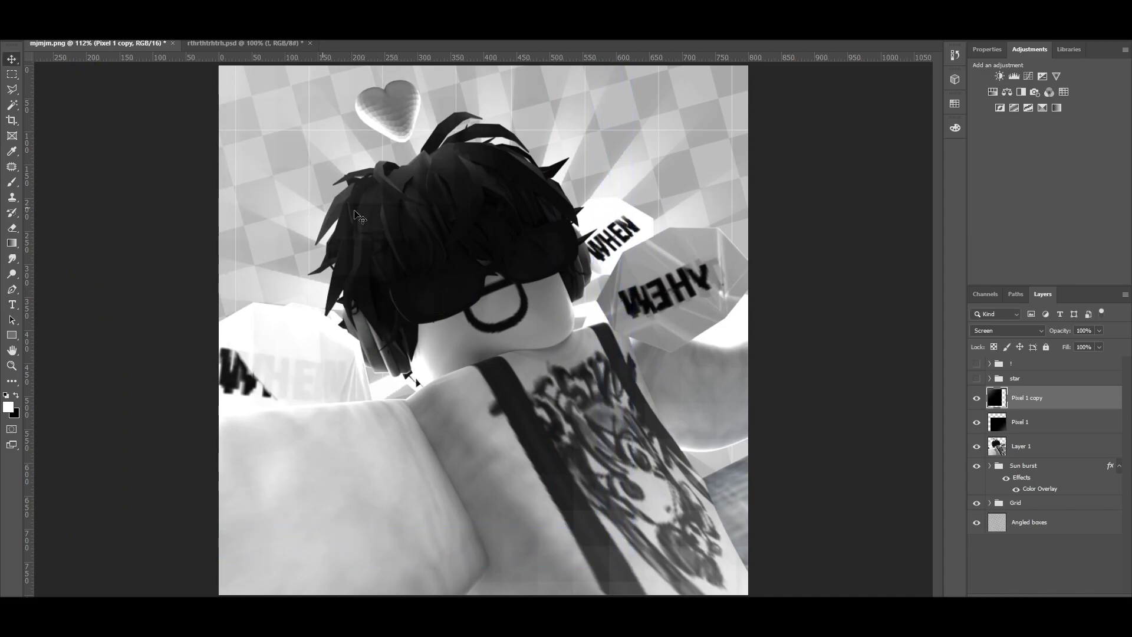
Step: Show the star group and merge it into a single layer
{"action": "left_click", "coordinate": [976, 379]}
{"action": "left_click", "coordinate": [1052, 379]}
{"action": "right_click", "coordinate": [1053, 379]}
{"action": "left_click", "coordinate": [994, 515]}
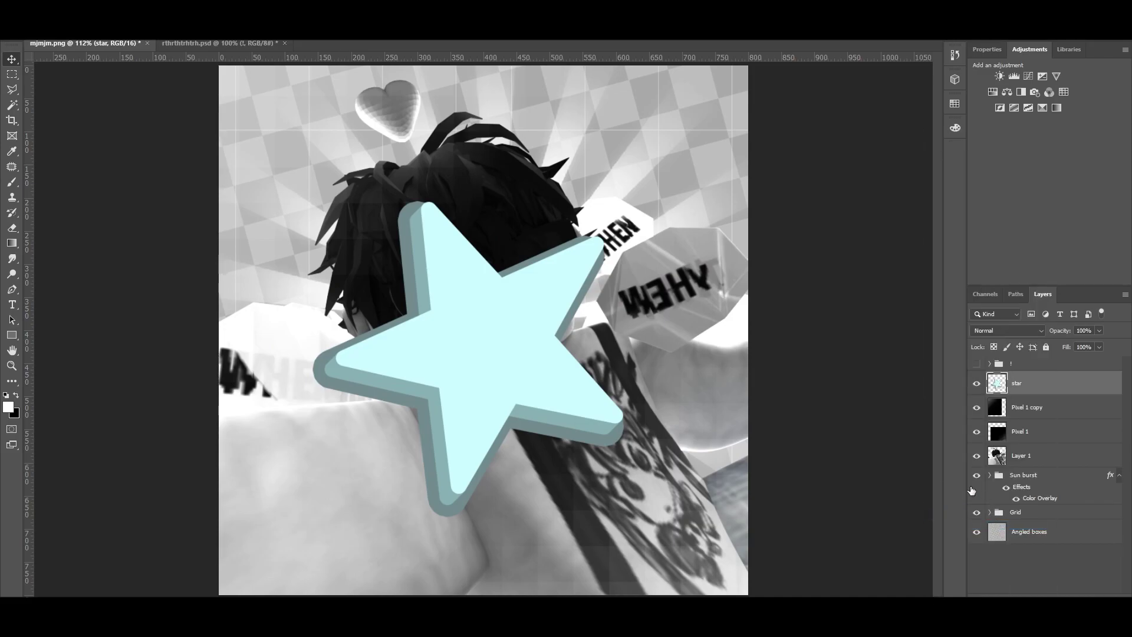
Step: Use Hue/Saturation to set the star layer's saturation to -100 and darken its lightness
{"action": "key", "text": "ctrl+u"}
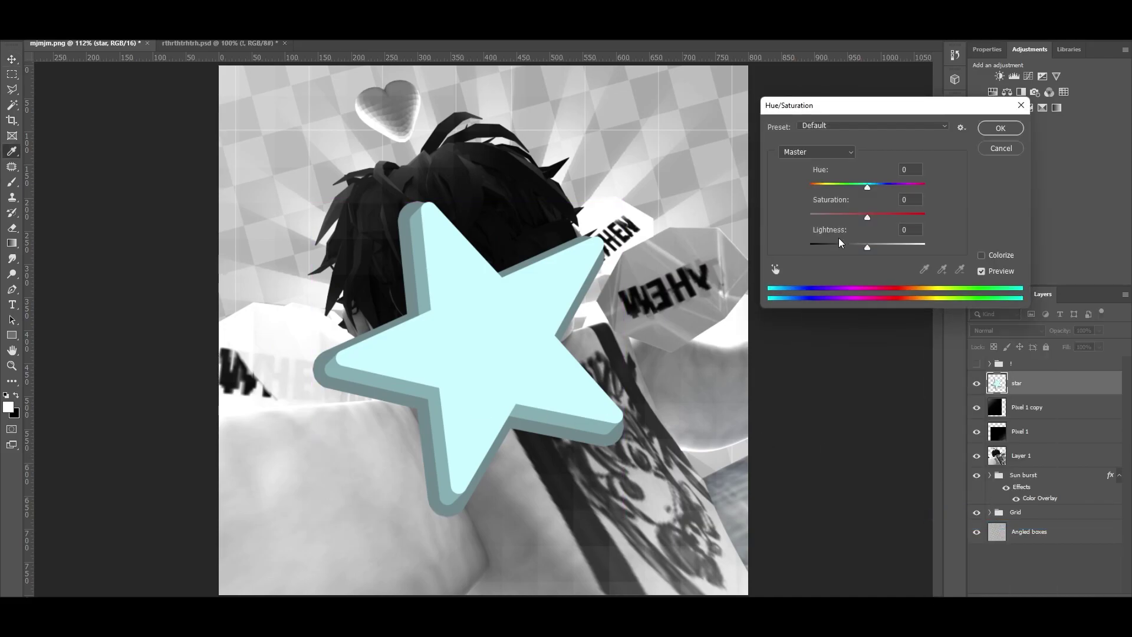
{"action": "left_click_drag", "start_coordinate": [850, 219], "coordinate": [809, 216]}
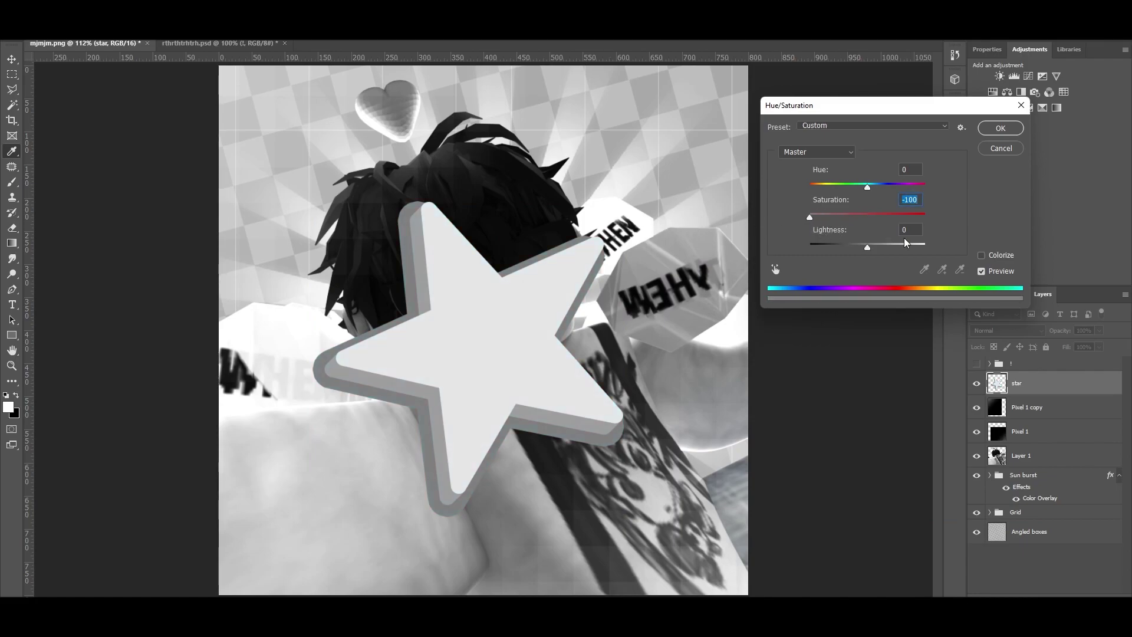
{"action": "mouse_move", "coordinate": [862, 249]}
{"action": "left_mouse_down"}
{"action": "mouse_move", "coordinate": [850, 248]}
{"action": "mouse_move", "coordinate": [884, 254]}
{"action": "mouse_move", "coordinate": [859, 260]}
{"action": "left_mouse_up"}
{"action": "left_click", "coordinate": [996, 130]}
Step: Shrink the star with Free Transform and place it over the character's arm in the picture's lower-left area
{"action": "left_click_drag", "start_coordinate": [521, 341], "coordinate": [427, 409]}
{"action": "left_click_drag", "start_coordinate": [524, 427], "coordinate": [347, 426]}
{"action": "left_click_drag", "start_coordinate": [318, 461], "coordinate": [335, 396]}
{"action": "key", "text": "Return"}
Step: Duplicate the star into two smaller, rotated copies around the large one and group the three star layers
{"action": "key", "text": "ctrl+j"}
{"action": "key", "text": "ctrl+t"}
{"action": "left_click_drag", "start_coordinate": [357, 409], "coordinate": [358, 367]}
{"action": "left_click_drag", "start_coordinate": [293, 411], "coordinate": [439, 508]}
{"action": "key", "text": "Return"}
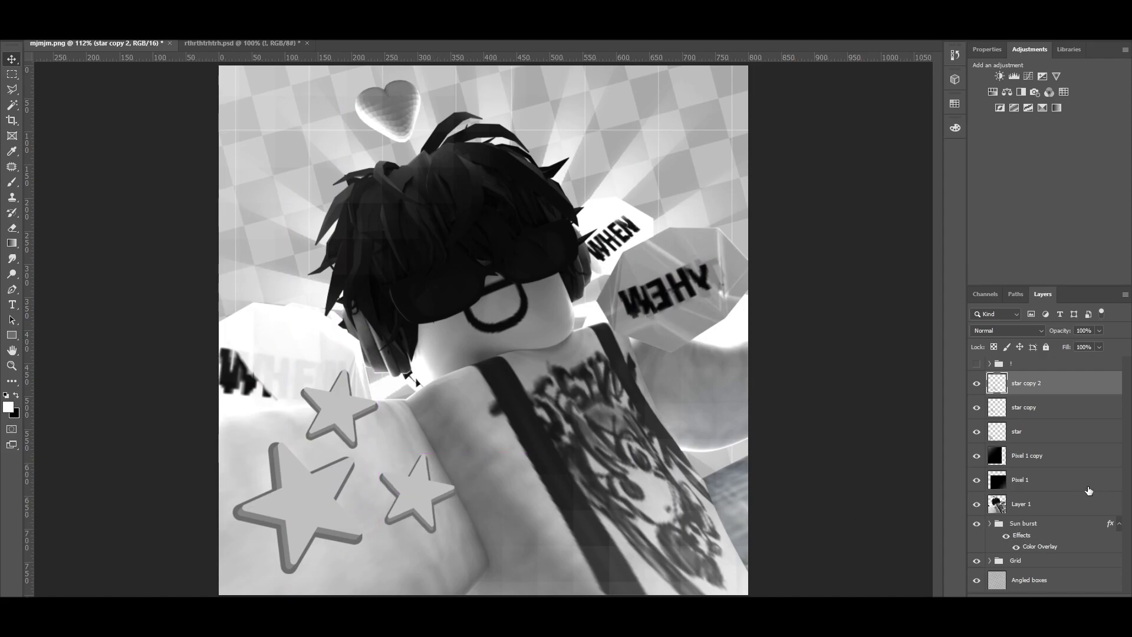
{"action": "left_click", "coordinate": [1029, 434], "text": "shift"}
{"action": "key", "text": "ctrl+g"}
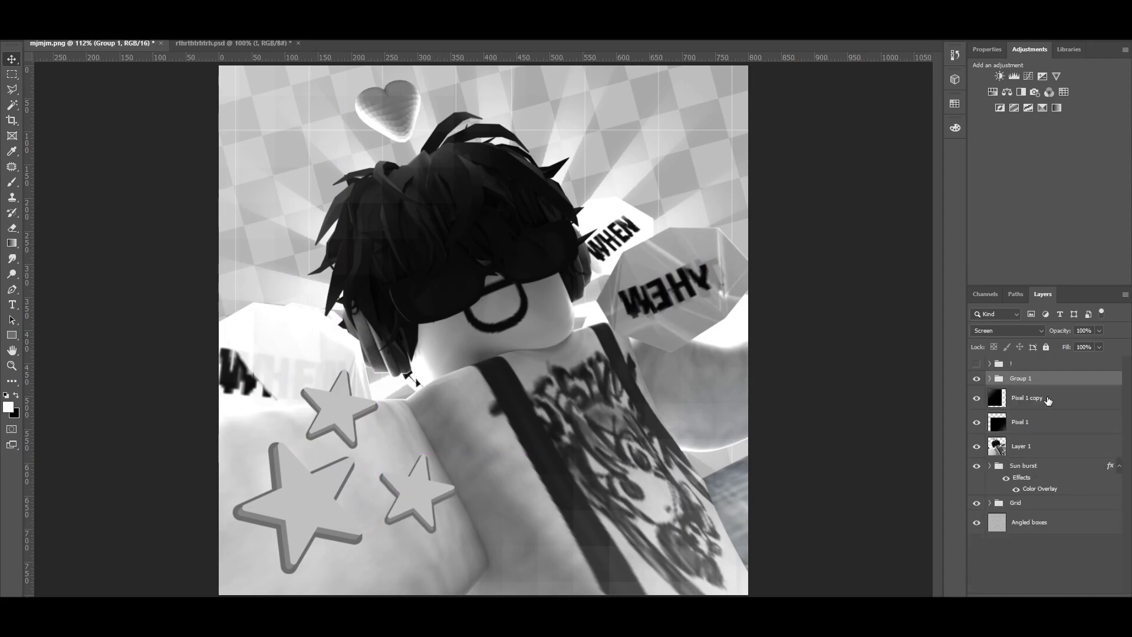
Step: Add a new layer directly below Group 1 and ready the Soft Round brush with 0% hardness
{"action": "left_click", "coordinate": [1077, 602]}
{"action": "left_click_drag", "start_coordinate": [1042, 395], "coordinate": [1043, 407]}
{"action": "key", "text": "b"}
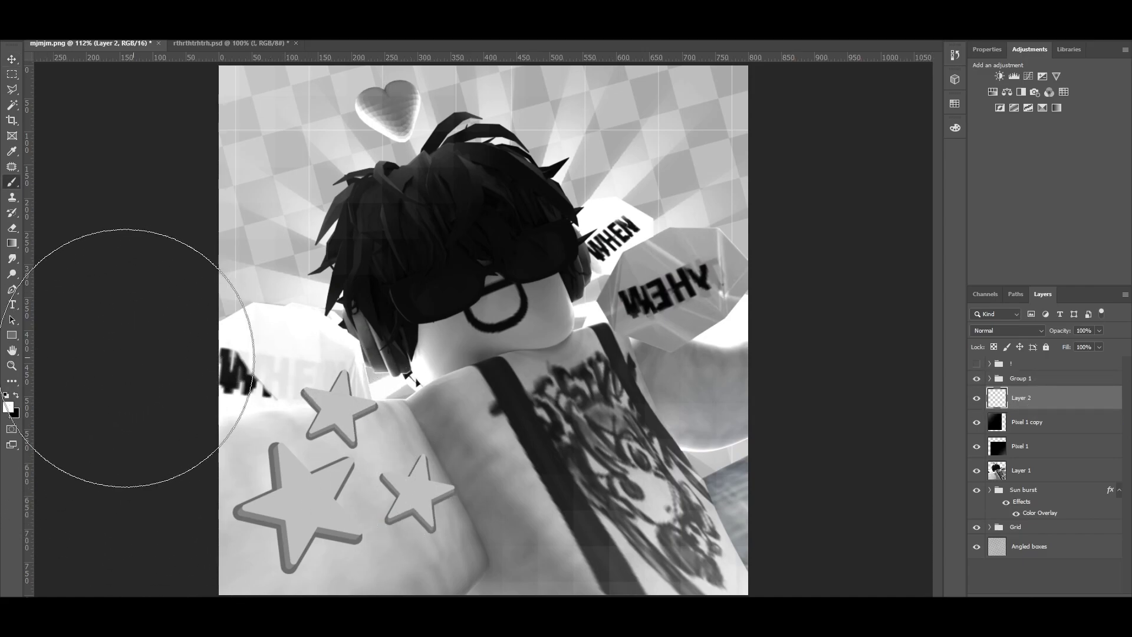
{"action": "right_click", "coordinate": [514, 401]}
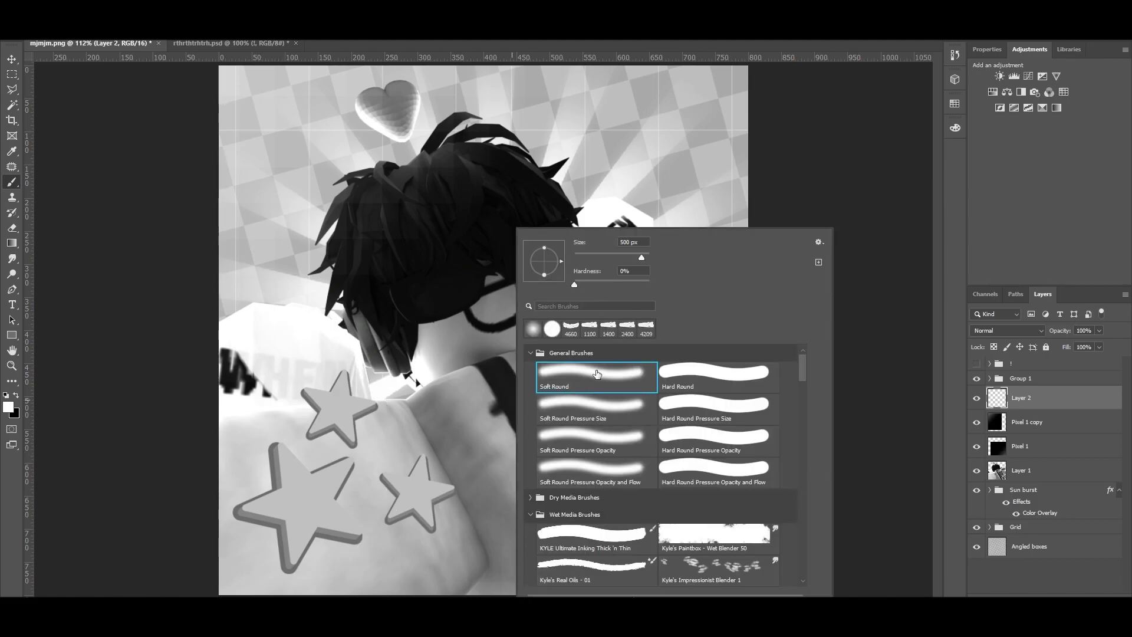
{"action": "left_click", "coordinate": [1060, 403]}
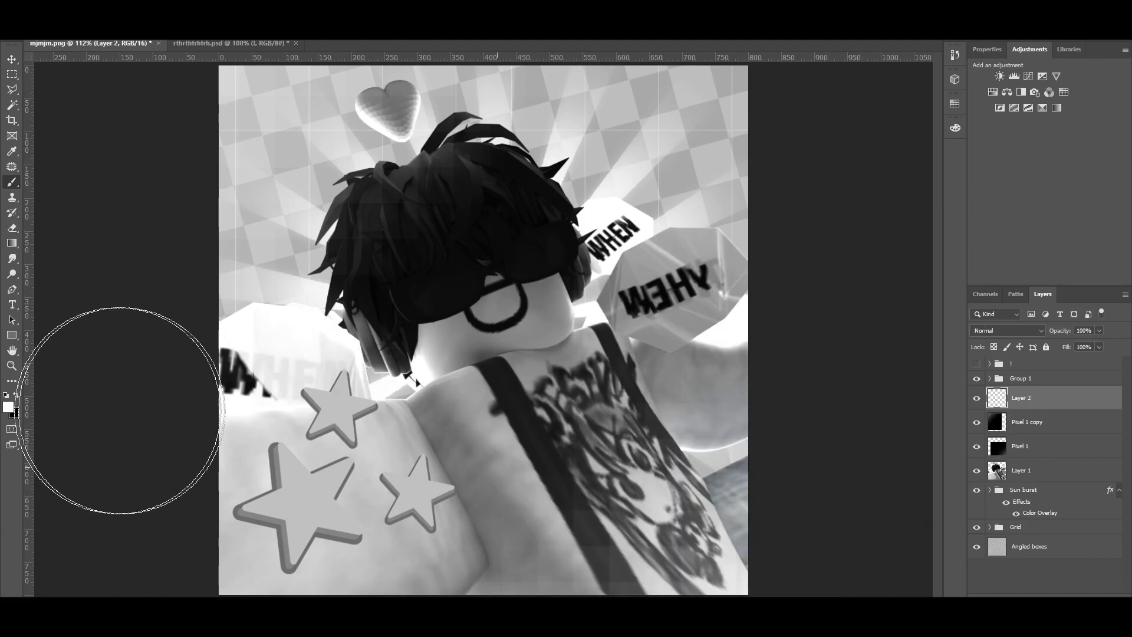
Step: Paint a soft white glow behind the stars on Layer 2, adjusting the brush size and undoing the unwanted stroke
{"action": "key", "text": "bracketleft"}
{"action": "key", "text": "bracketleft"}
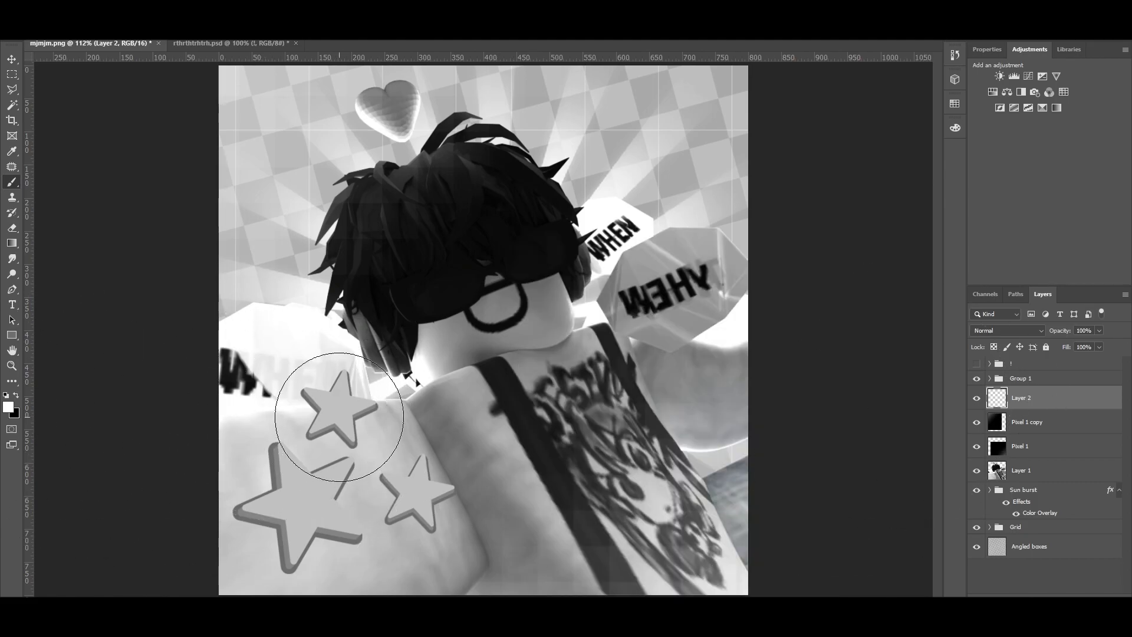
{"action": "key", "text": "bracketright"}
{"action": "key", "text": "bracketright"}
{"action": "key", "text": "bracketright"}
{"action": "key", "text": "bracketright"}
{"action": "key", "text": "bracketright"}
{"action": "key", "text": "ctrl+z"}
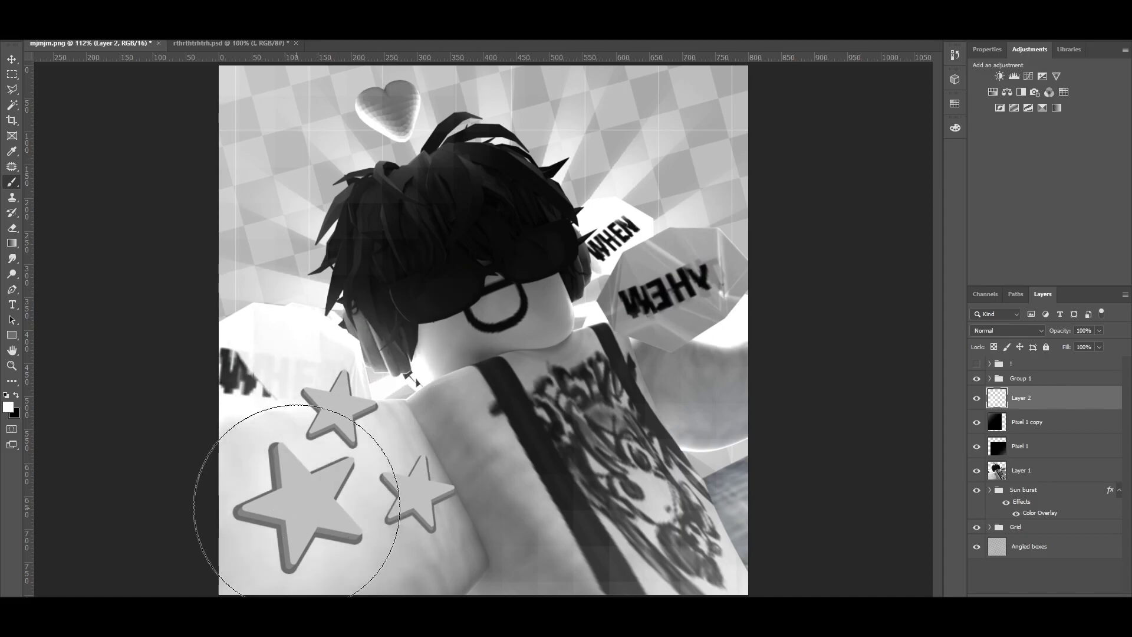
Step: Set Layer 2's blend mode to Linear Dodge (Add) and its fill to 67%
{"action": "left_click", "coordinate": [1029, 334]}
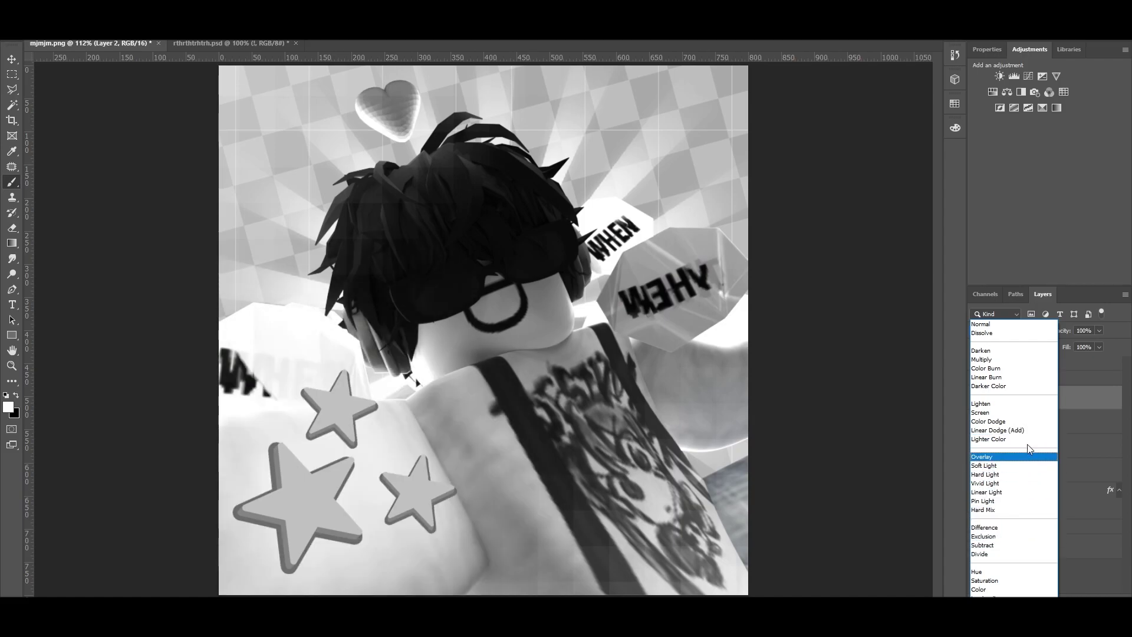
{"action": "left_click", "coordinate": [1029, 430]}
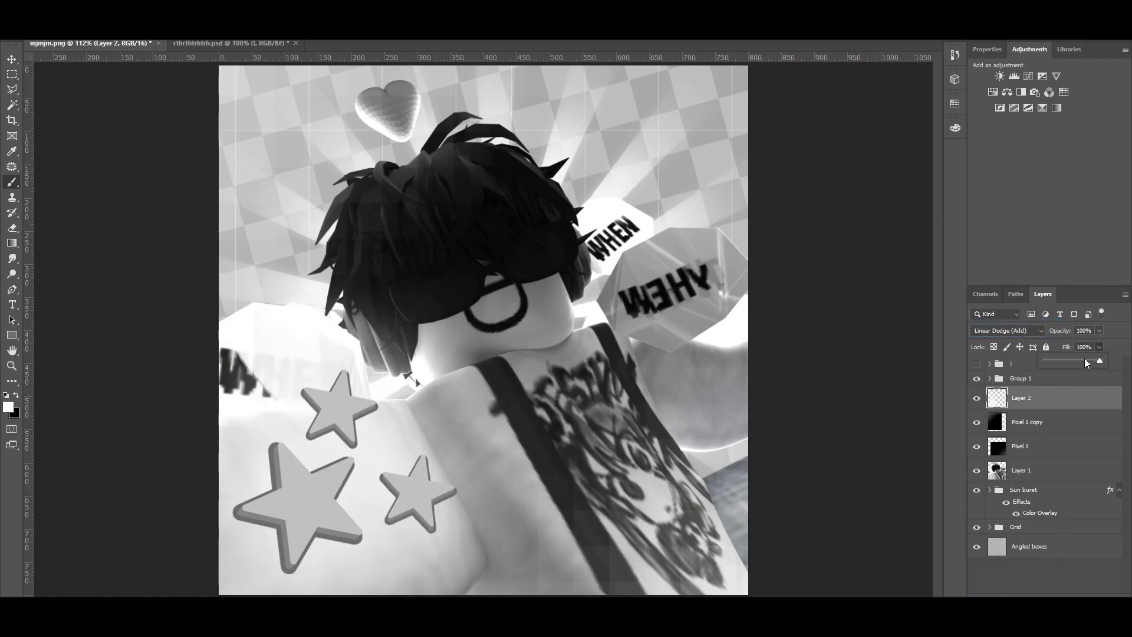
{"action": "left_click_drag", "start_coordinate": [1084, 361], "coordinate": [1077, 361]}
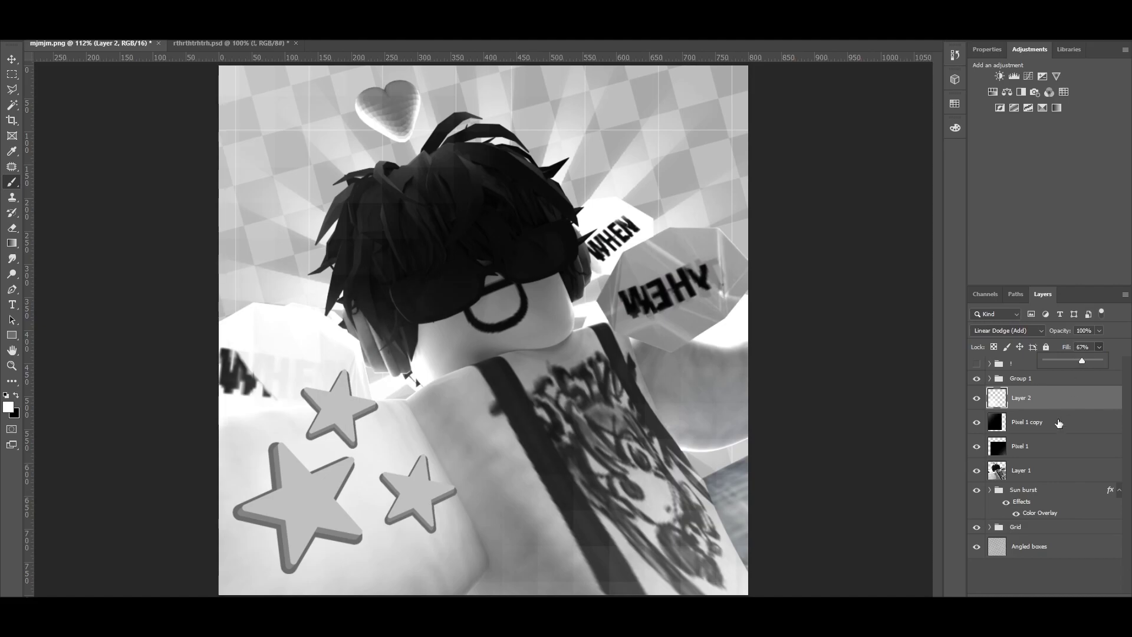
Step: Add a layer above Angled boxes, paint a large soft white glow behind the character, and compare with it hidden
{"action": "left_click", "coordinate": [1030, 491]}
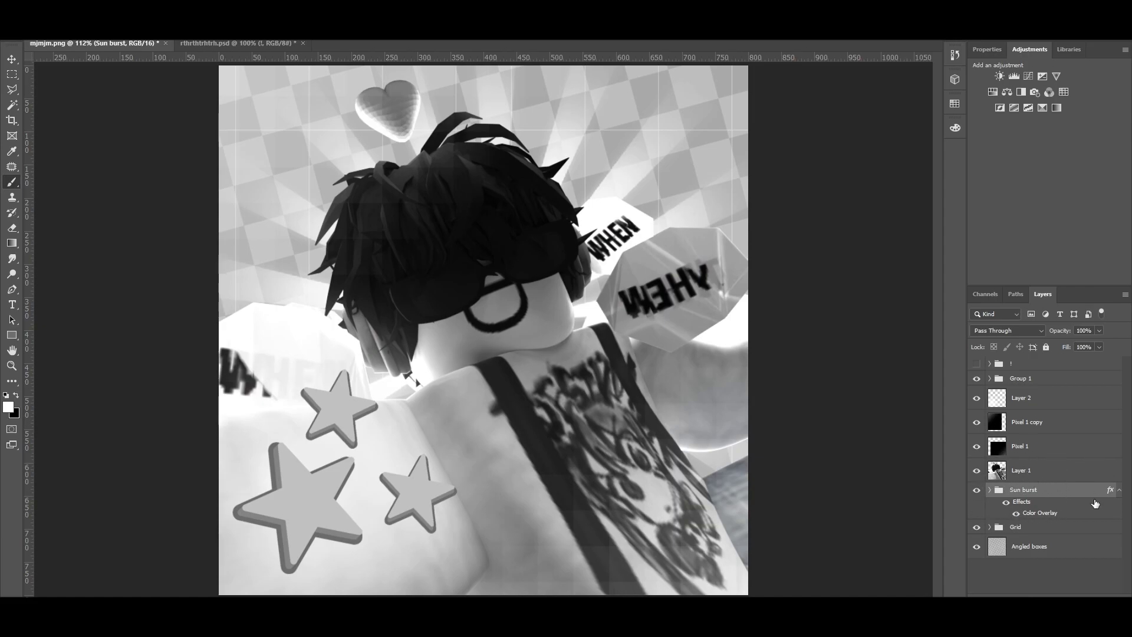
{"action": "left_click", "coordinate": [1025, 555]}
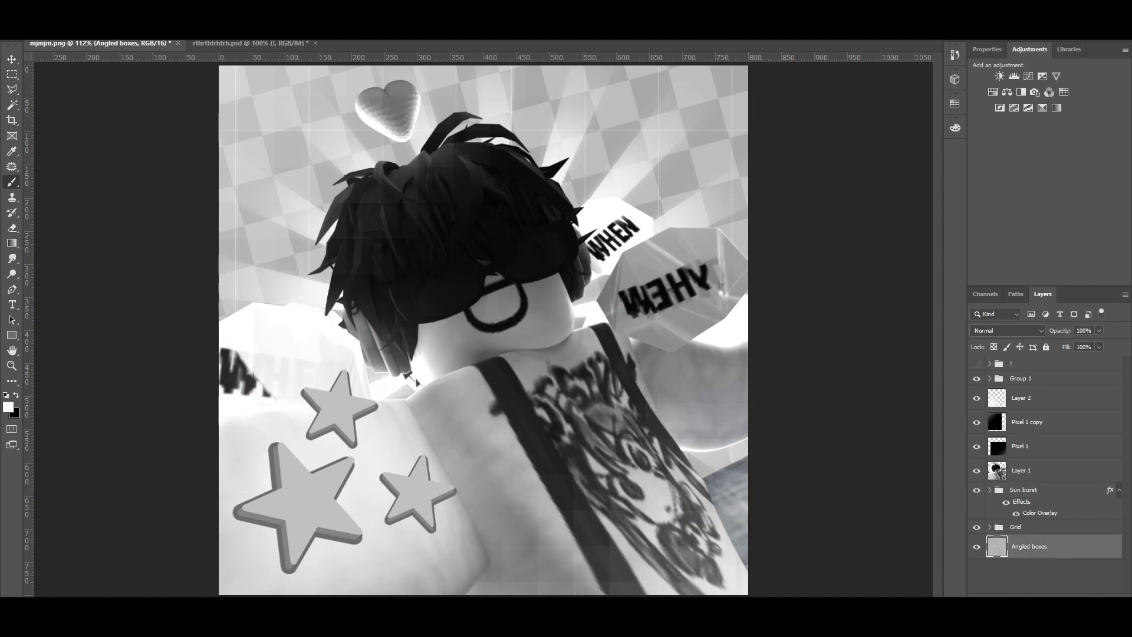
{"action": "left_click", "coordinate": [1095, 594]}
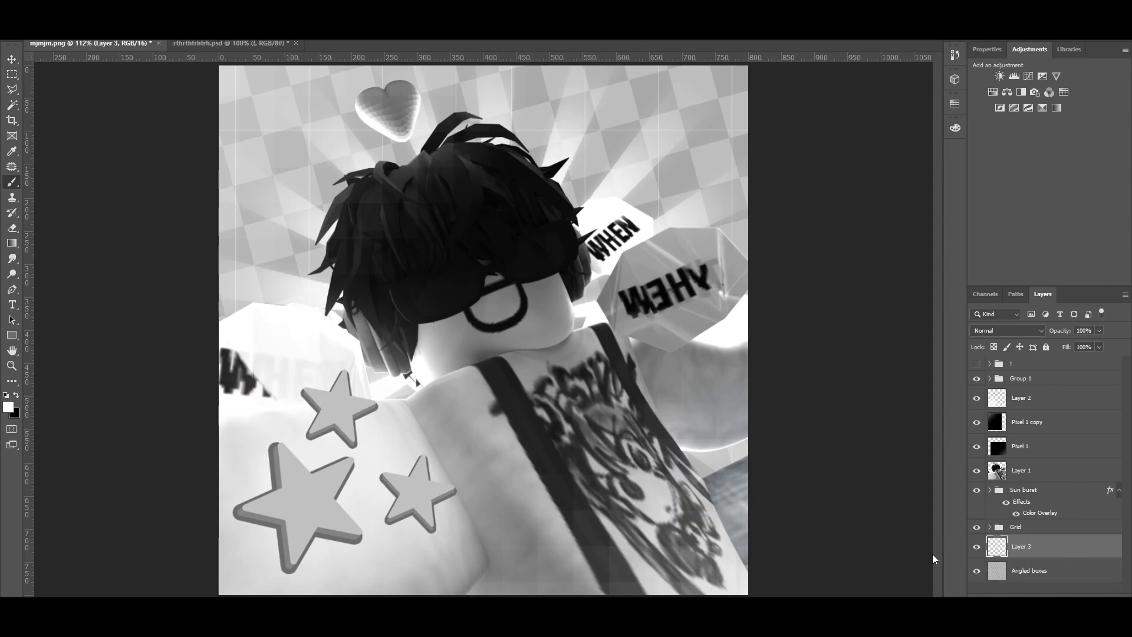
{"action": "key", "text": "bracketright"}
{"action": "key", "text": "bracketright"}
{"action": "key", "text": "bracketright"}
{"action": "key", "text": "bracketright"}
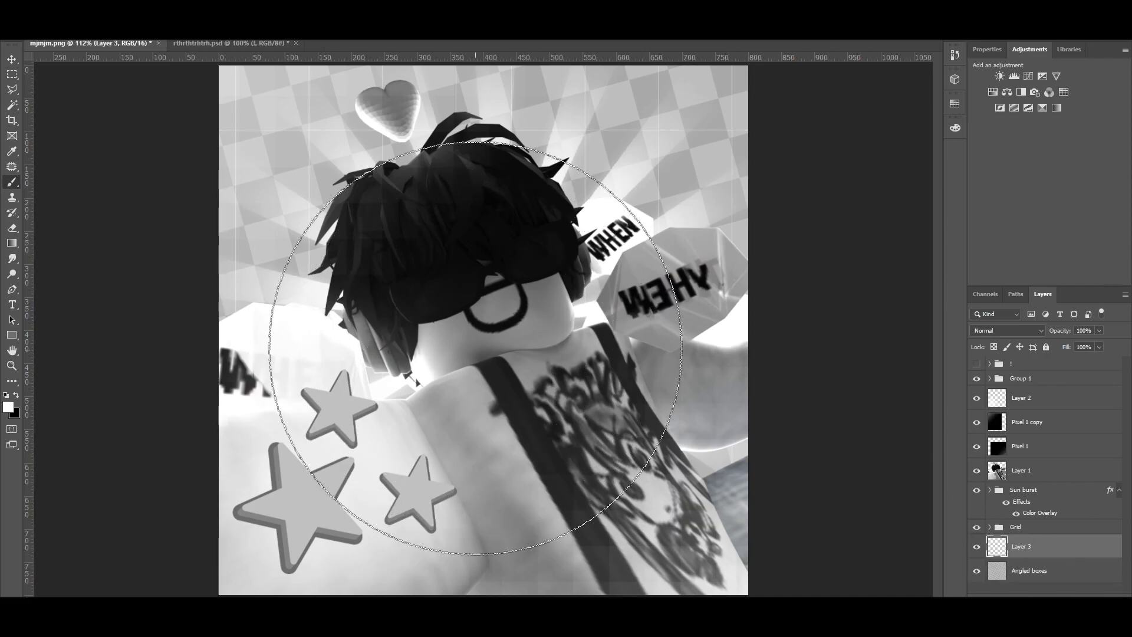
{"action": "left_click", "coordinate": [482, 335]}
{"action": "left_click", "coordinate": [978, 548]}
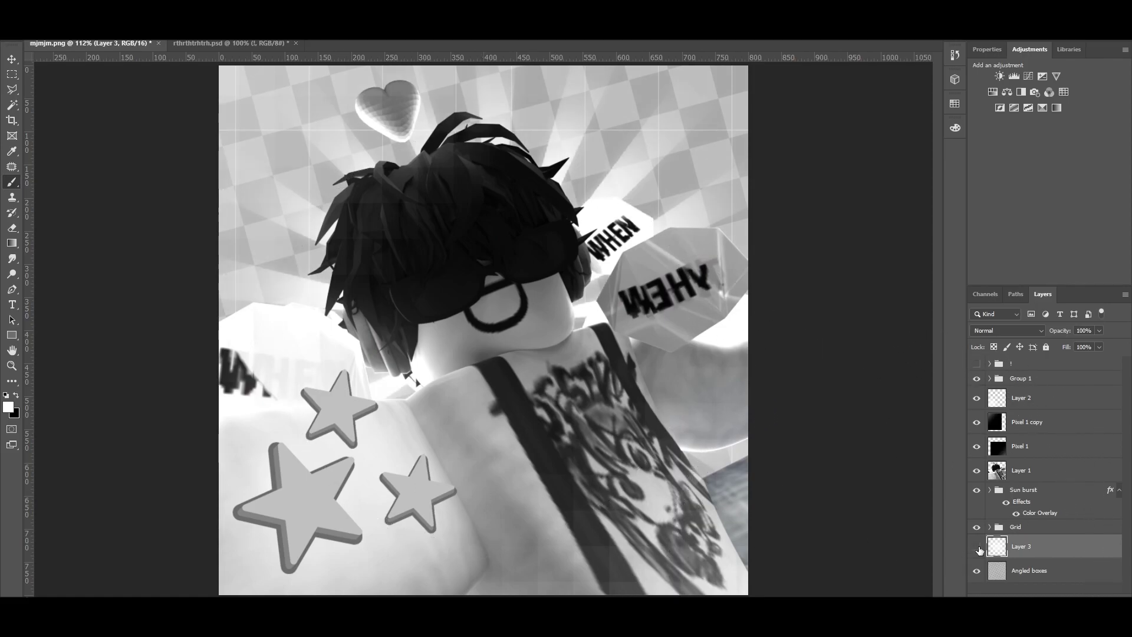
{"action": "left_click", "coordinate": [978, 548]}
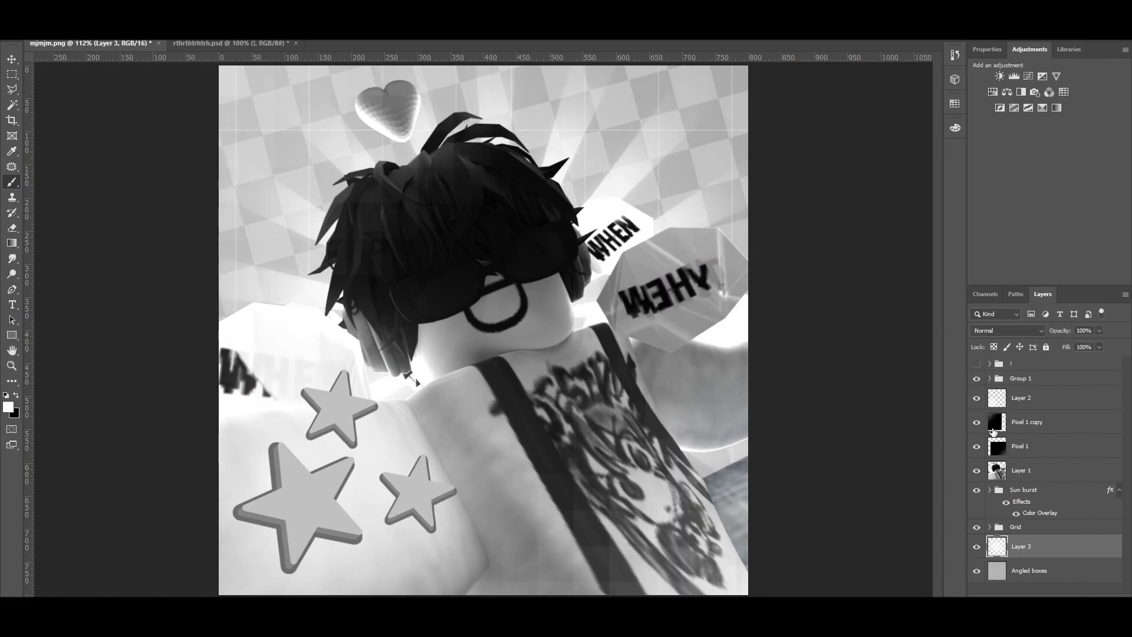
Step: Show the exclamation mark group and merge it into one layer
{"action": "left_click", "coordinate": [977, 364]}
{"action": "left_click", "coordinate": [1037, 368]}
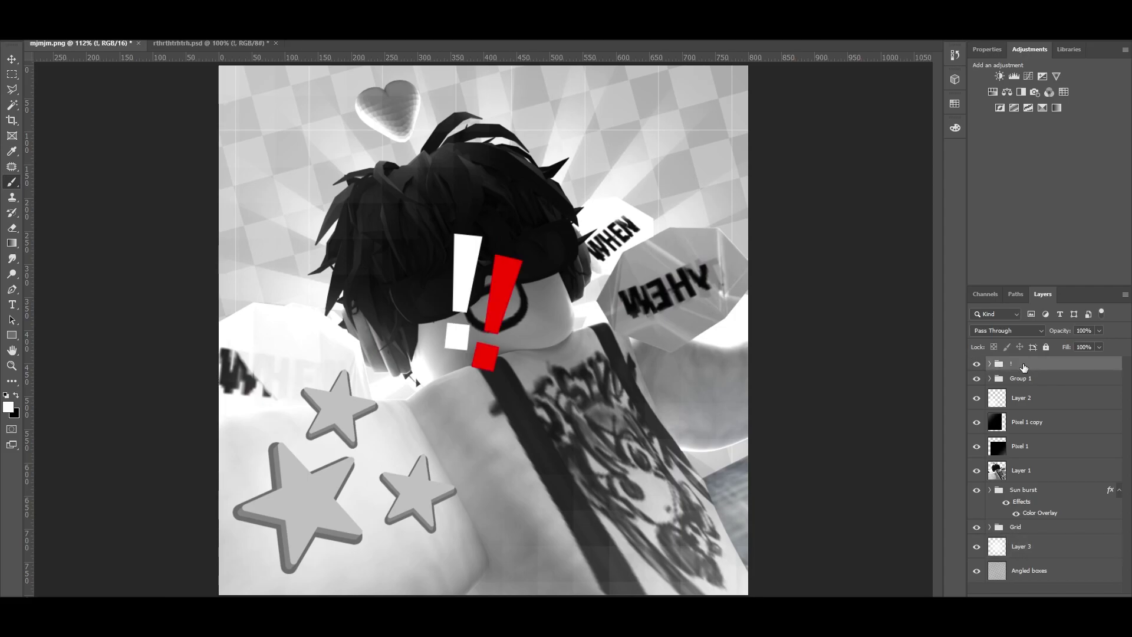
{"action": "right_click", "coordinate": [1023, 367]}
{"action": "left_click", "coordinate": [952, 515]}
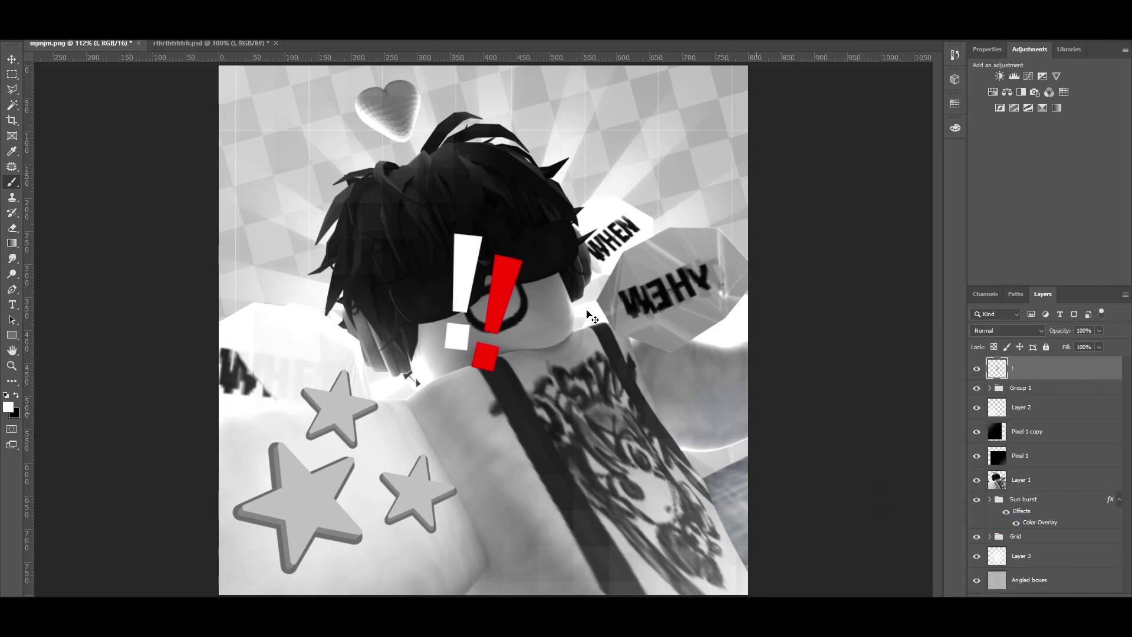
Step: Turn the exclamation marks gray with Hue/Saturation using Colorize, saturation 0 and lightness -16
{"action": "key", "text": "ctrl+u"}
{"action": "left_click_drag", "start_coordinate": [850, 250], "coordinate": [784, 219]}
{"action": "left_click", "coordinate": [981, 255]}
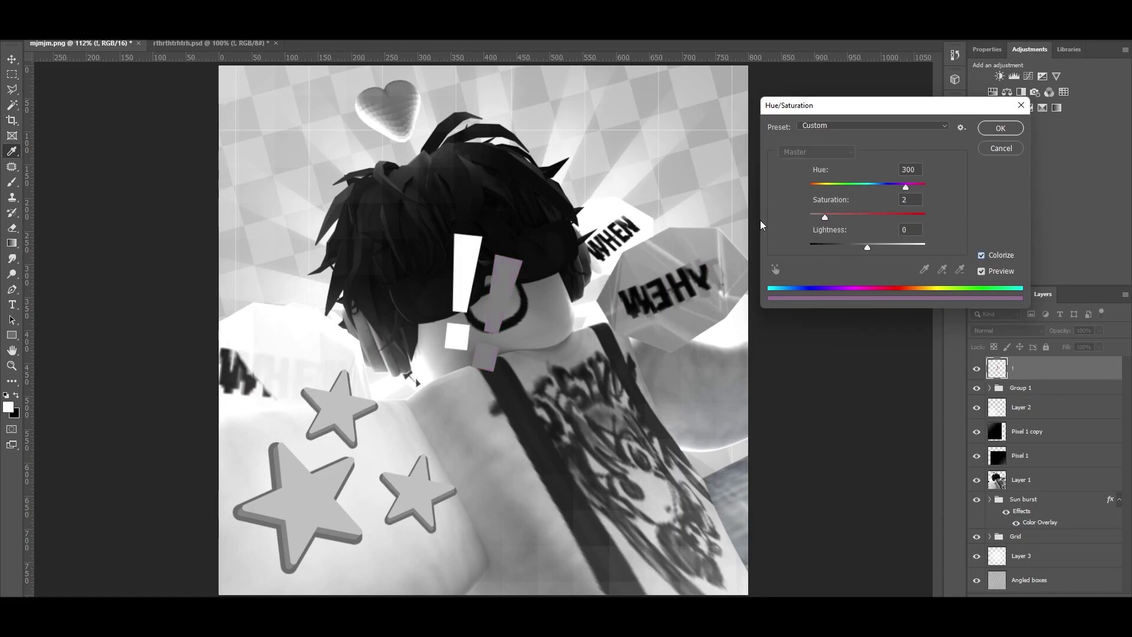
{"action": "left_click_drag", "start_coordinate": [854, 250], "coordinate": [864, 253]}
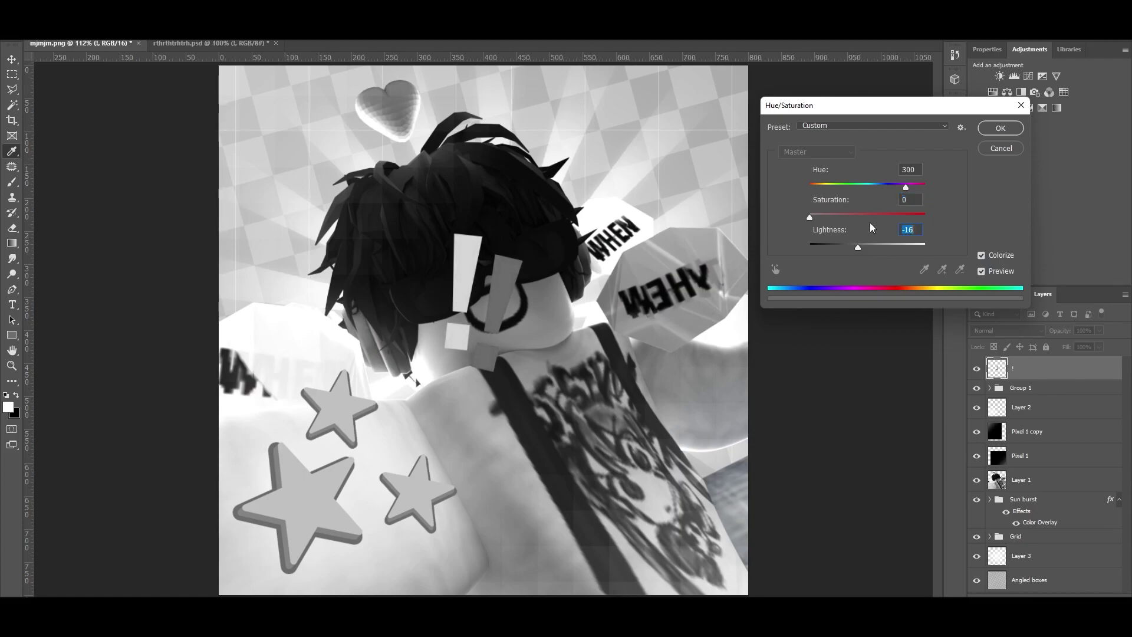
{"action": "left_click", "coordinate": [999, 129]}
Step: Try the exclamation marks over the crystals beside the character's head, and delete the exclamation mark layer
{"action": "left_click", "coordinate": [12, 59]}
{"action": "left_click_drag", "start_coordinate": [568, 324], "coordinate": [699, 305]}
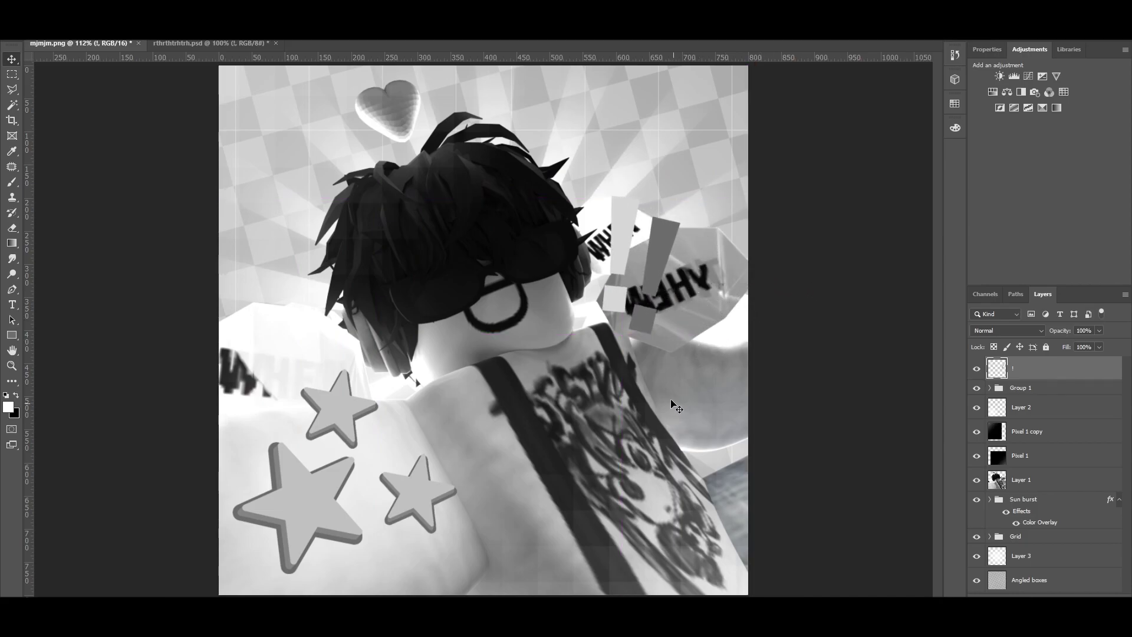
{"action": "key", "text": "Delete"}
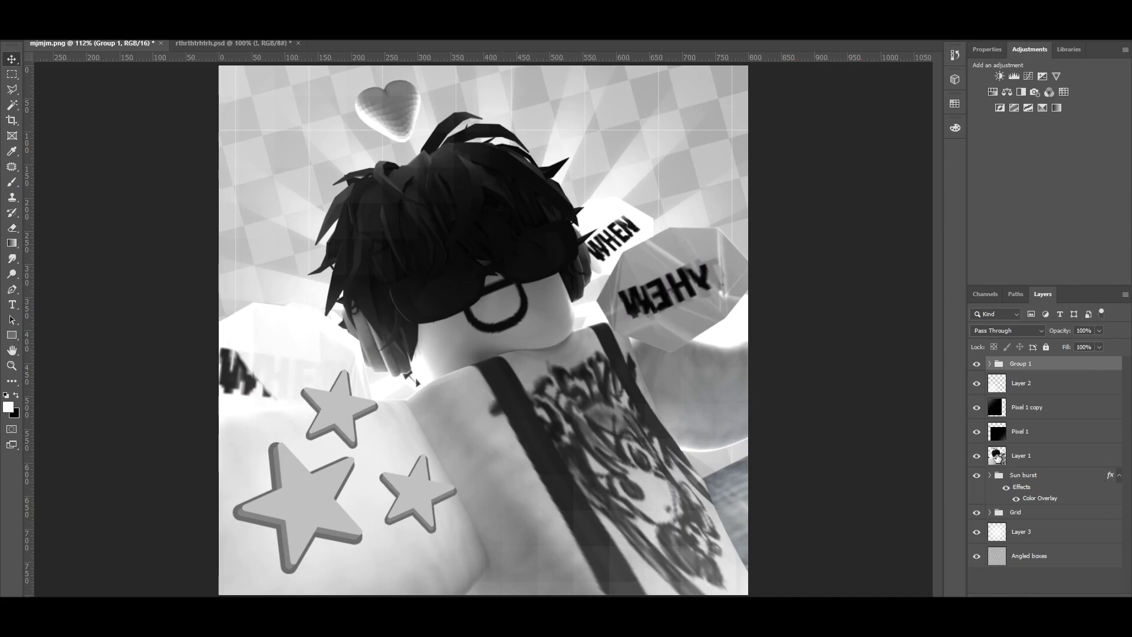
Step: Check the Pixel 1 copy layer by toggling its visibility and shift it up and to the left
{"action": "left_click", "coordinate": [976, 407]}
{"action": "left_click", "coordinate": [976, 407]}
{"action": "left_click", "coordinate": [1077, 414]}
{"action": "left_click_drag", "start_coordinate": [512, 307], "coordinate": [457, 270]}
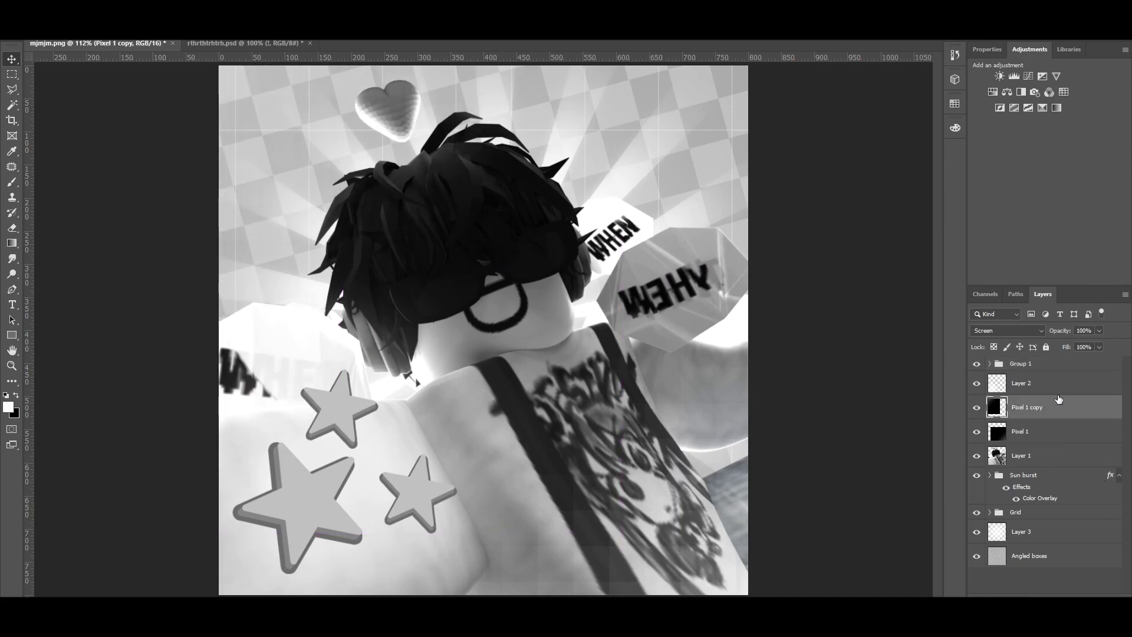
Step: Group all layers, duplicate the group with the original hidden, and merge the duplicate into one layer
{"action": "left_click", "coordinate": [1056, 367]}
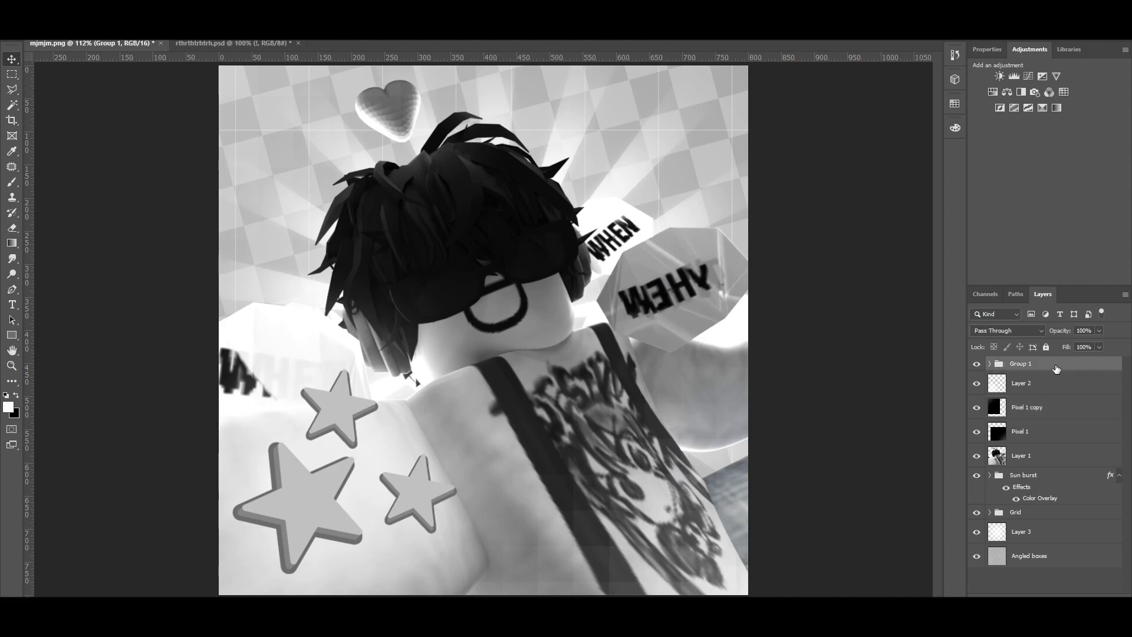
{"action": "left_click", "coordinate": [1040, 561], "text": "shift"}
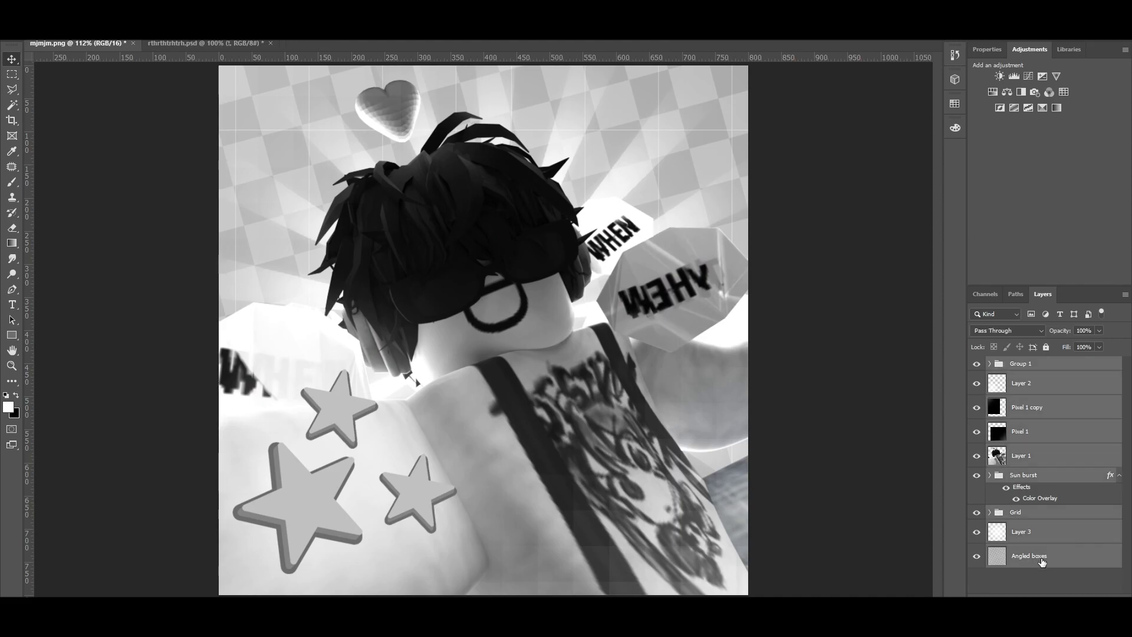
{"action": "key", "text": "ctrl+g"}
{"action": "key", "text": "ctrl+j"}
{"action": "left_click", "coordinate": [976, 379]}
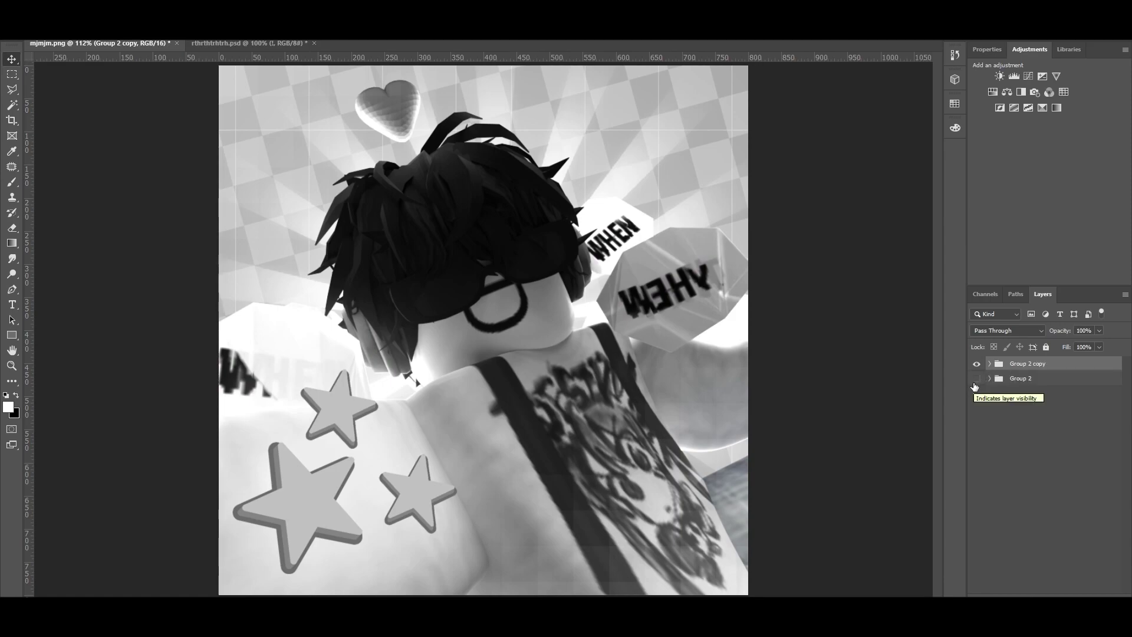
{"action": "right_click", "coordinate": [1013, 368]}
{"action": "left_click", "coordinate": [952, 515]}
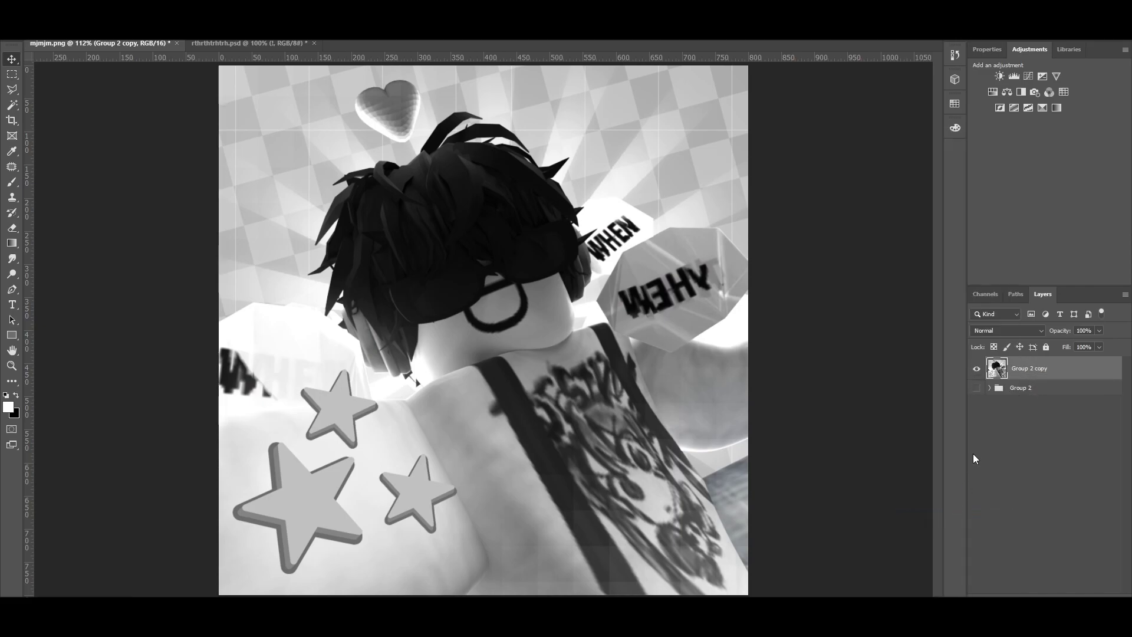
Step: Open the merged Group 2 copy layer in the Camera Raw Filter with an enlarged side-by-side before/after comparison
{"action": "left_click", "coordinate": [163, 6]}
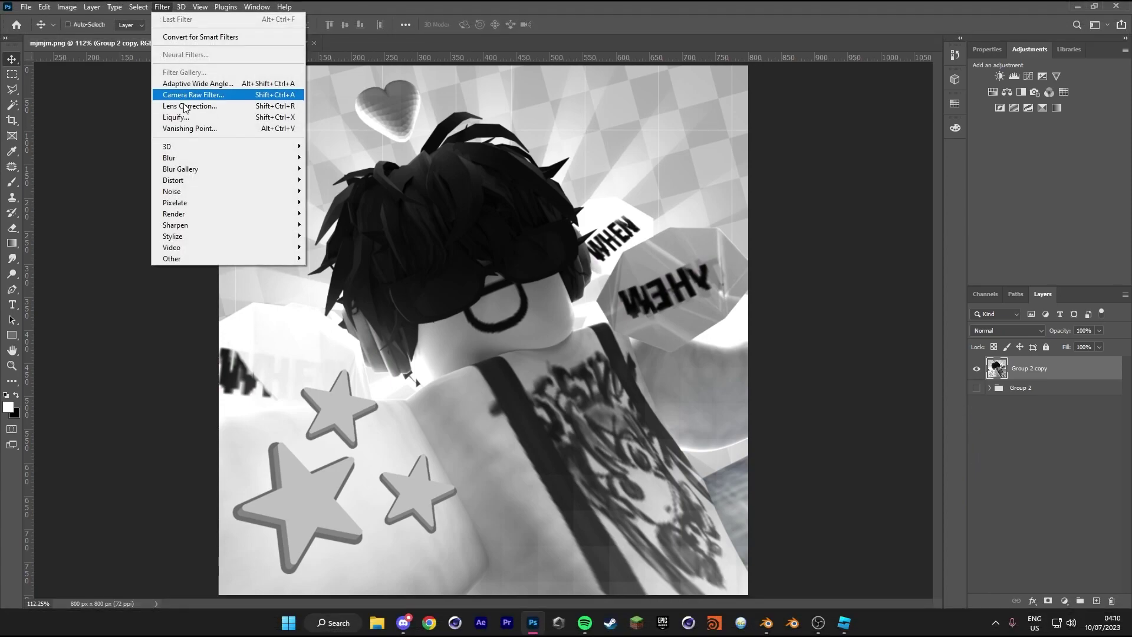
{"action": "left_click", "coordinate": [209, 96]}
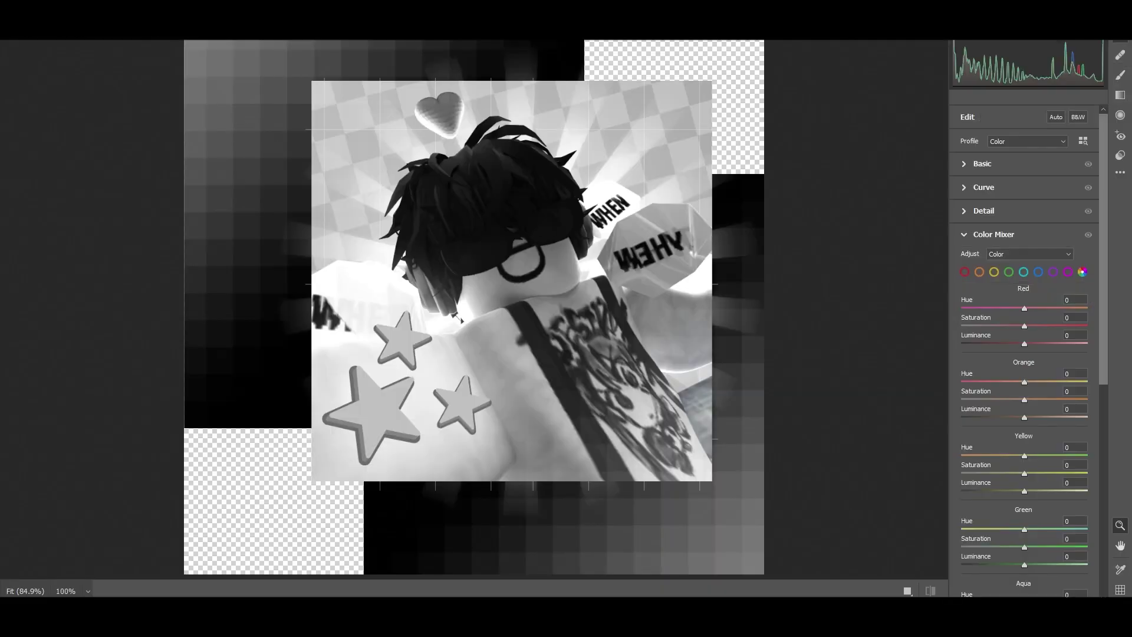
{"action": "left_click", "coordinate": [907, 590]}
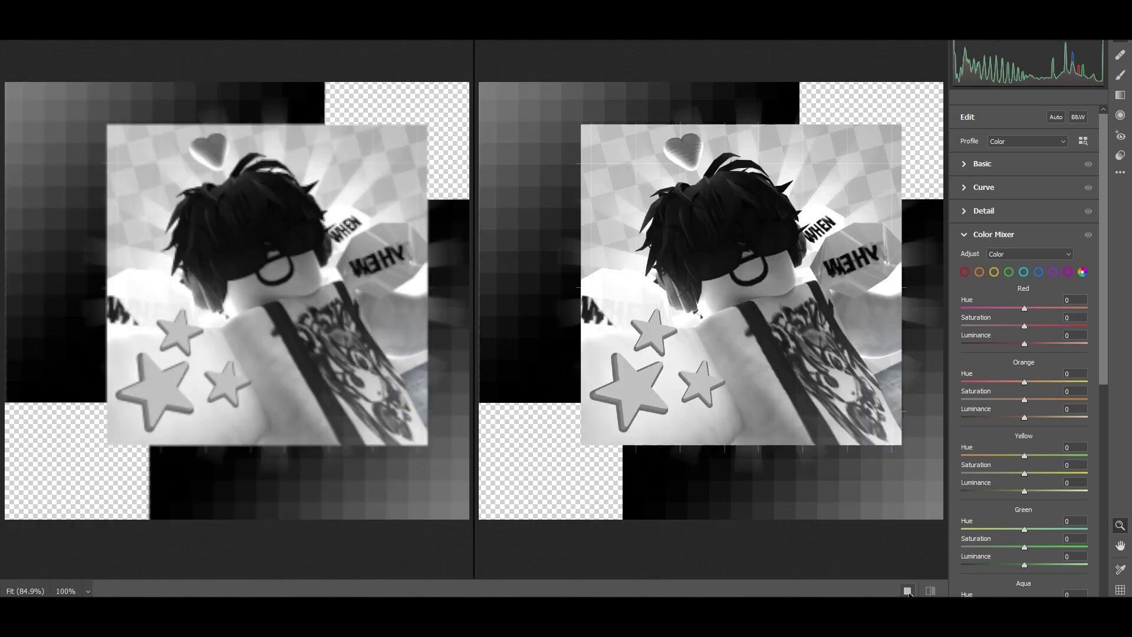
{"action": "left_click", "coordinate": [286, 281]}
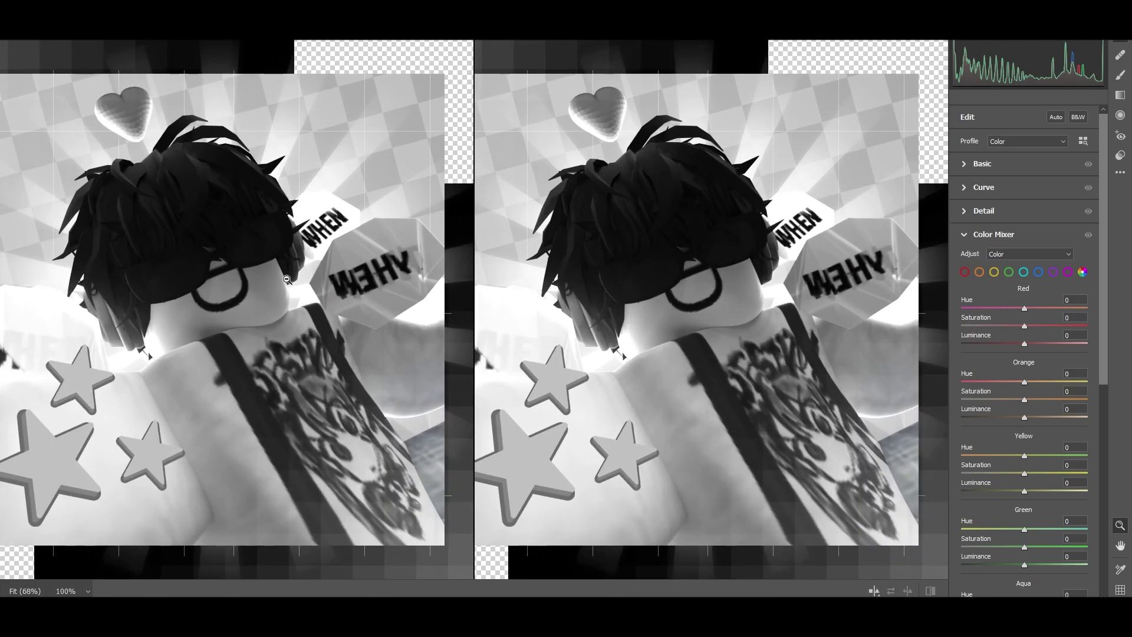
{"action": "scroll", "coordinate": [287, 279], "scroll_direction": "left", "scroll_amount": 3}
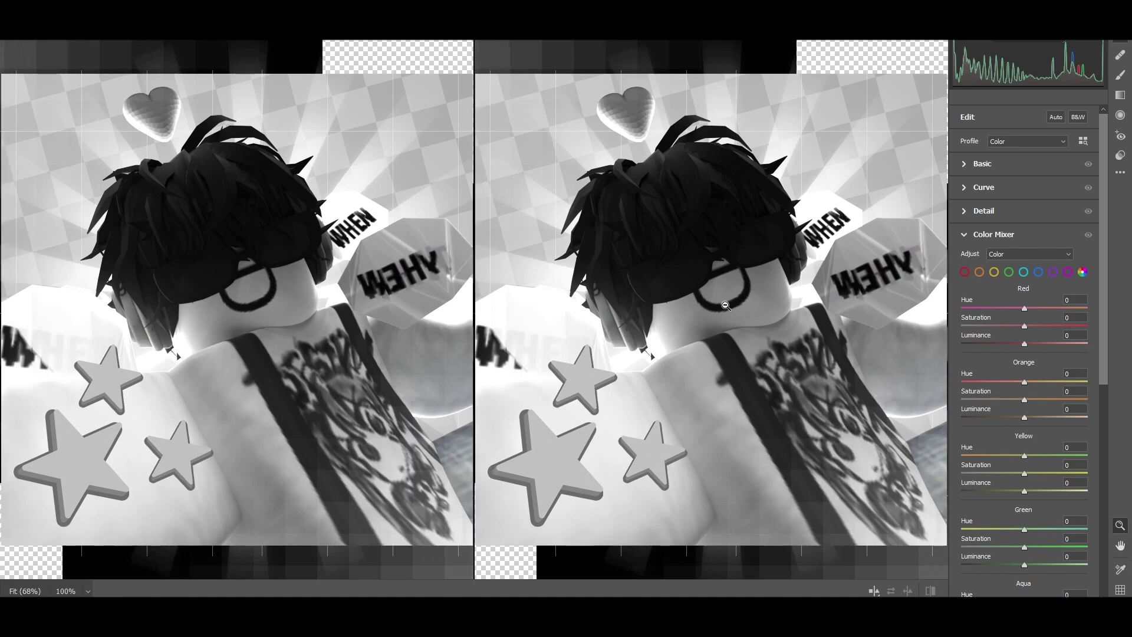
Step: Set the Basic adjustments to exposure +0.25, contrast +16, highlights +15, shadows -4, whites +14 and clarity +12
{"action": "left_click", "coordinate": [980, 164]}
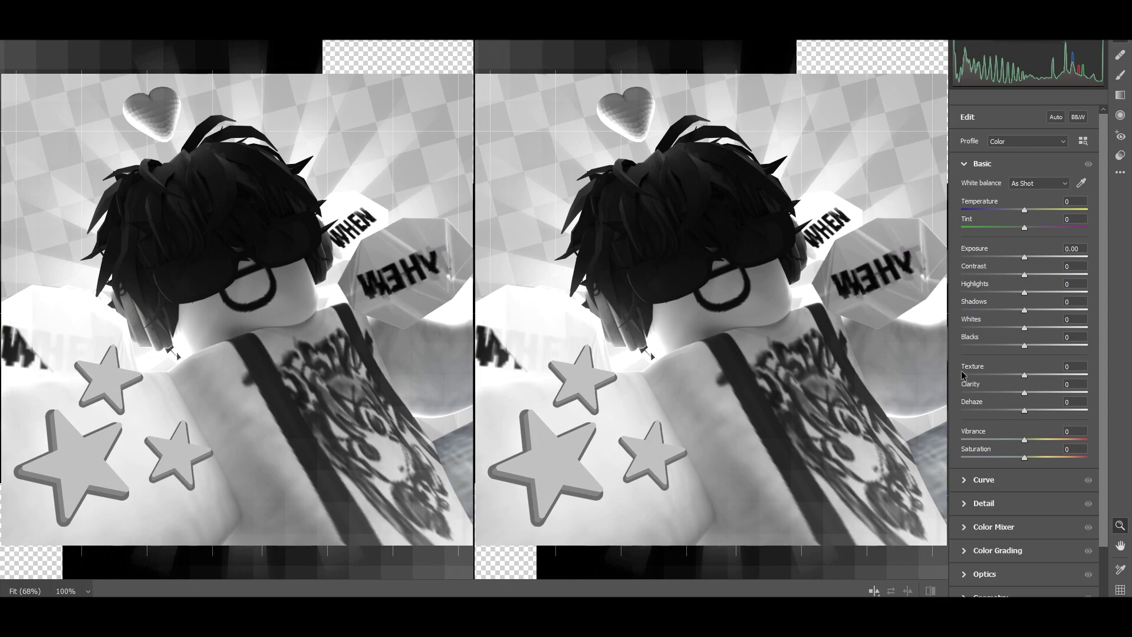
{"action": "left_click_drag", "start_coordinate": [1027, 258], "coordinate": [1021, 314]}
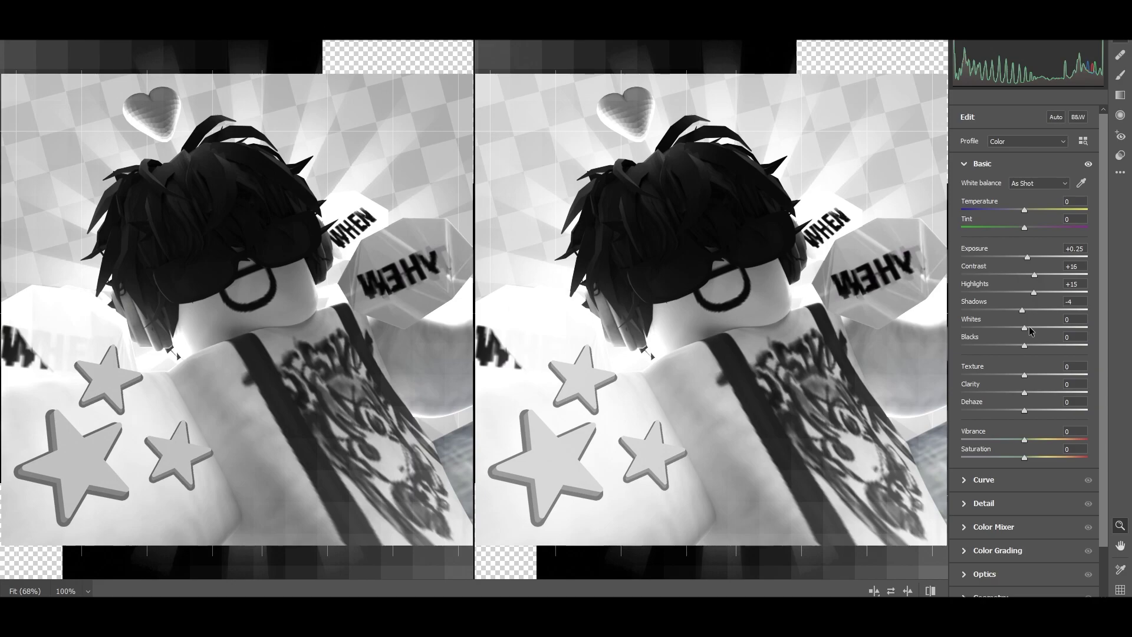
{"action": "left_click_drag", "start_coordinate": [1030, 332], "coordinate": [1032, 331]}
{"action": "left_click", "coordinate": [1037, 392]}
{"action": "left_click_drag", "start_coordinate": [1037, 394], "coordinate": [1032, 394]}
{"action": "left_click_drag", "start_coordinate": [1026, 457], "coordinate": [1028, 481]}
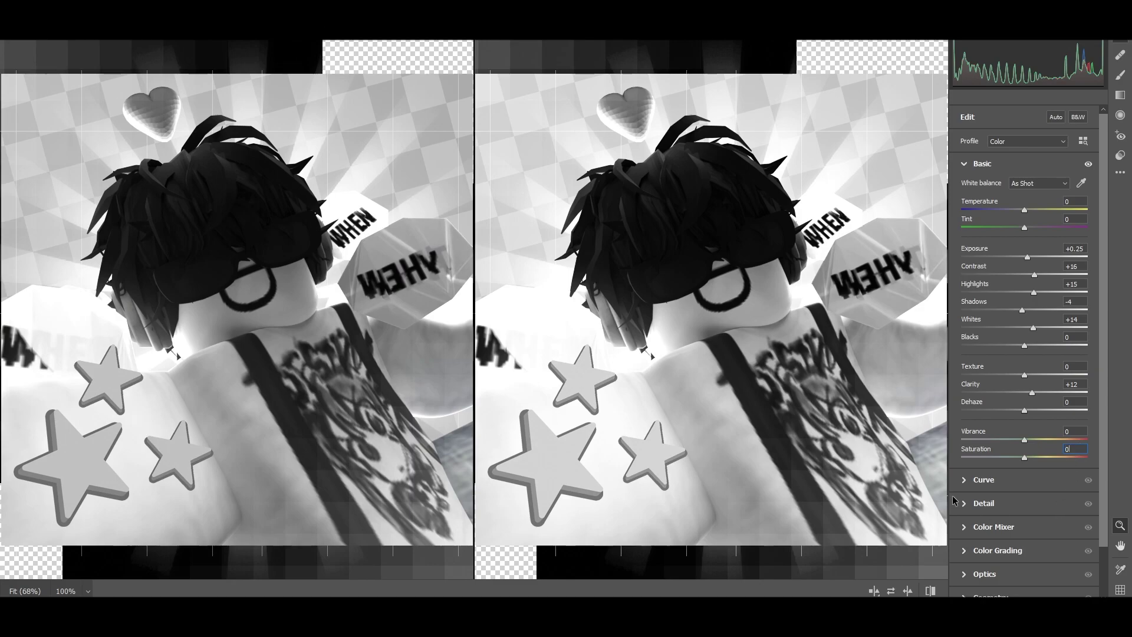
Step: Add two points to the tone curve, the upper at input 173 and output 170, and set sharpening to 25 and noise reduction to 7
{"action": "left_click", "coordinate": [980, 480]}
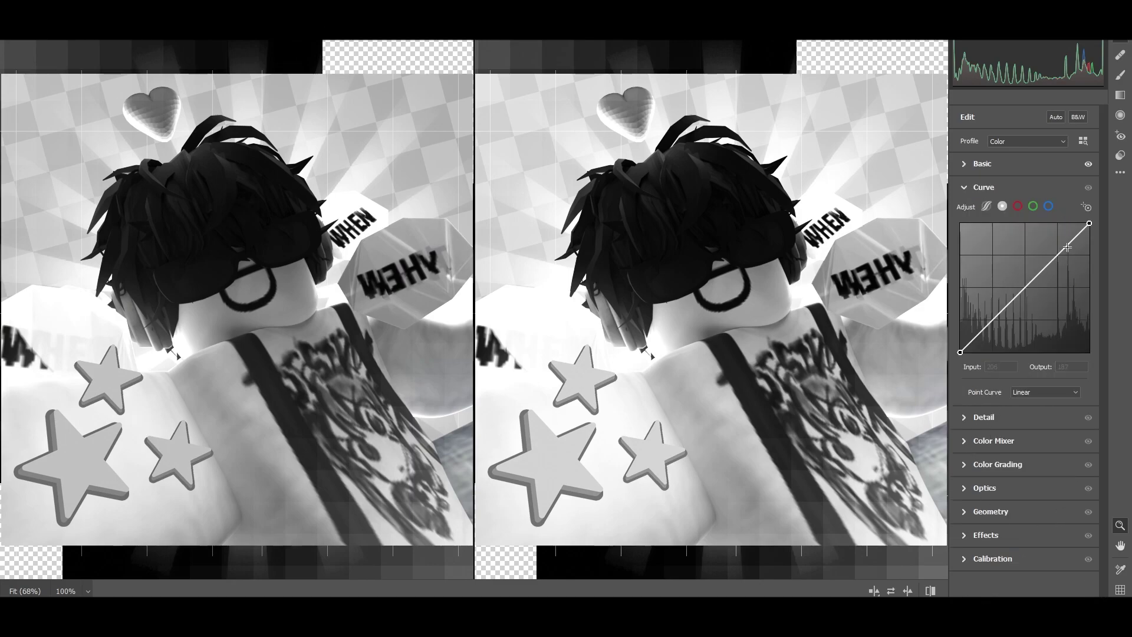
{"action": "left_click_drag", "start_coordinate": [1003, 308], "coordinate": [1047, 266]}
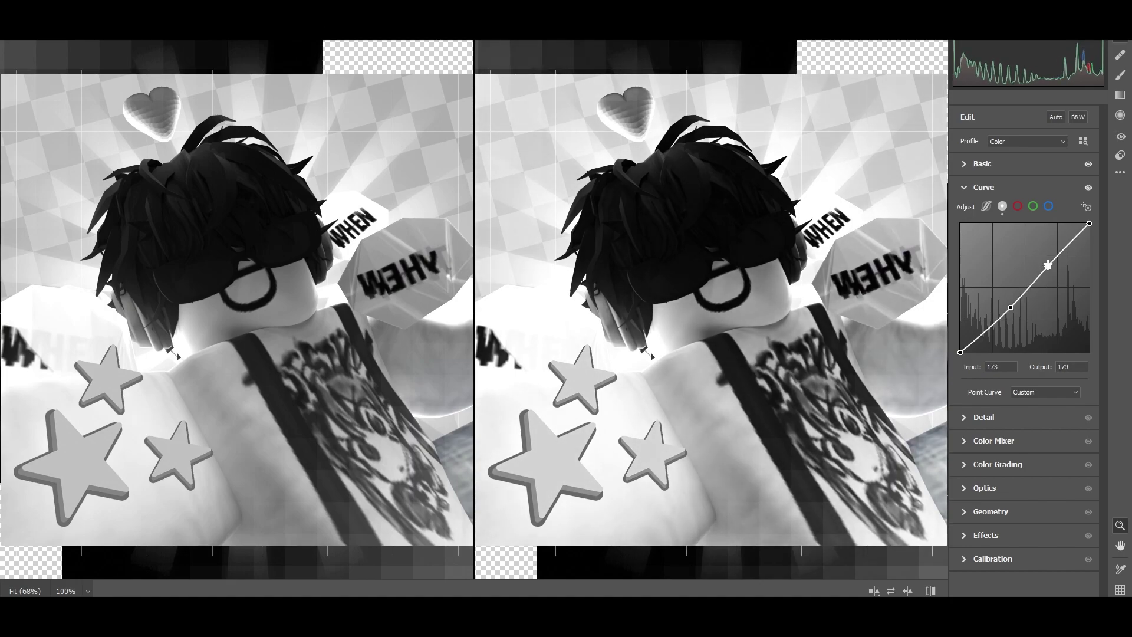
{"action": "left_click", "coordinate": [983, 419]}
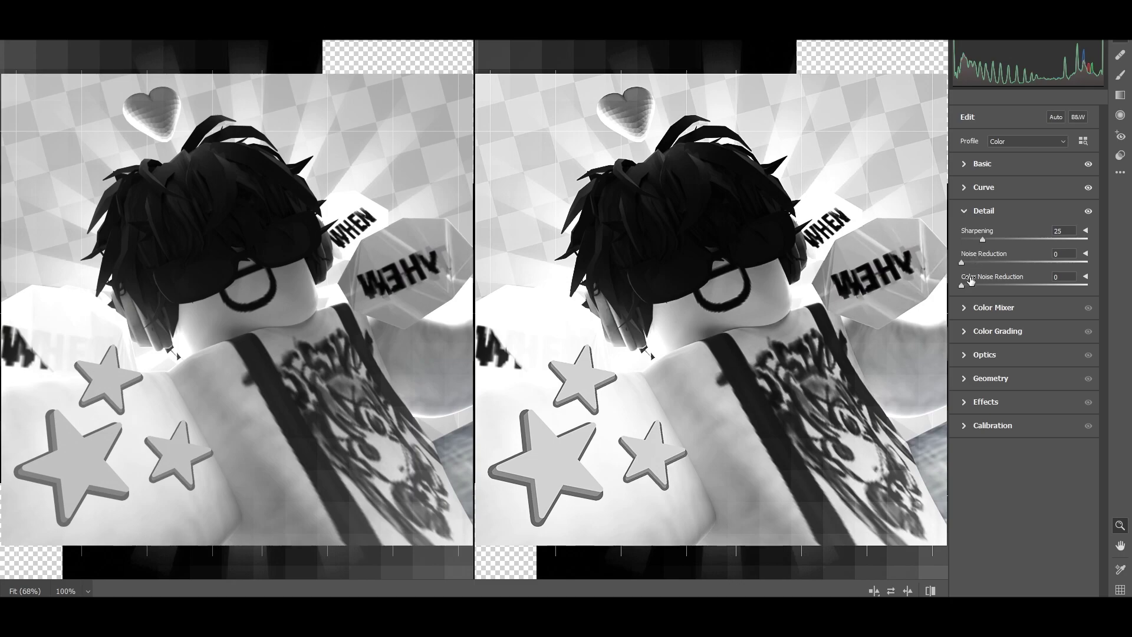
{"action": "left_click_drag", "start_coordinate": [962, 262], "coordinate": [970, 264]}
Step: Pass over the color mixing, color grading and optics adjustments, and apply a slight negative vignette with grain kept at 0
{"action": "left_click", "coordinate": [993, 309]}
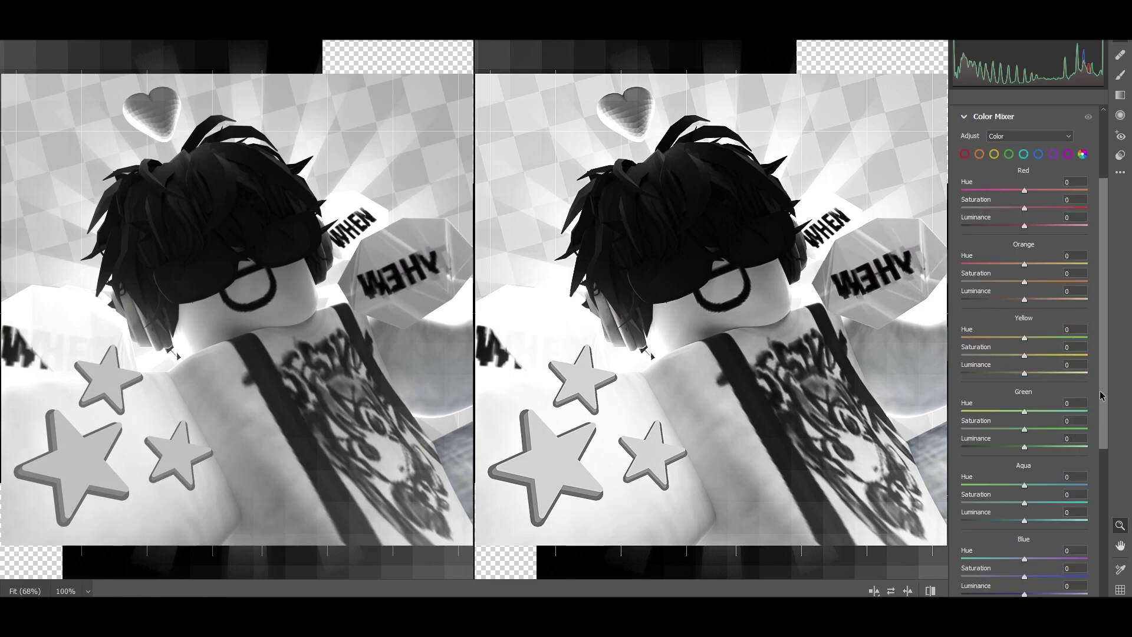
{"action": "scroll", "coordinate": [1100, 521], "scroll_direction": "down", "scroll_amount": 5}
{"action": "scroll", "coordinate": [1100, 522], "scroll_direction": "down", "scroll_amount": 3}
{"action": "left_click", "coordinate": [991, 506]}
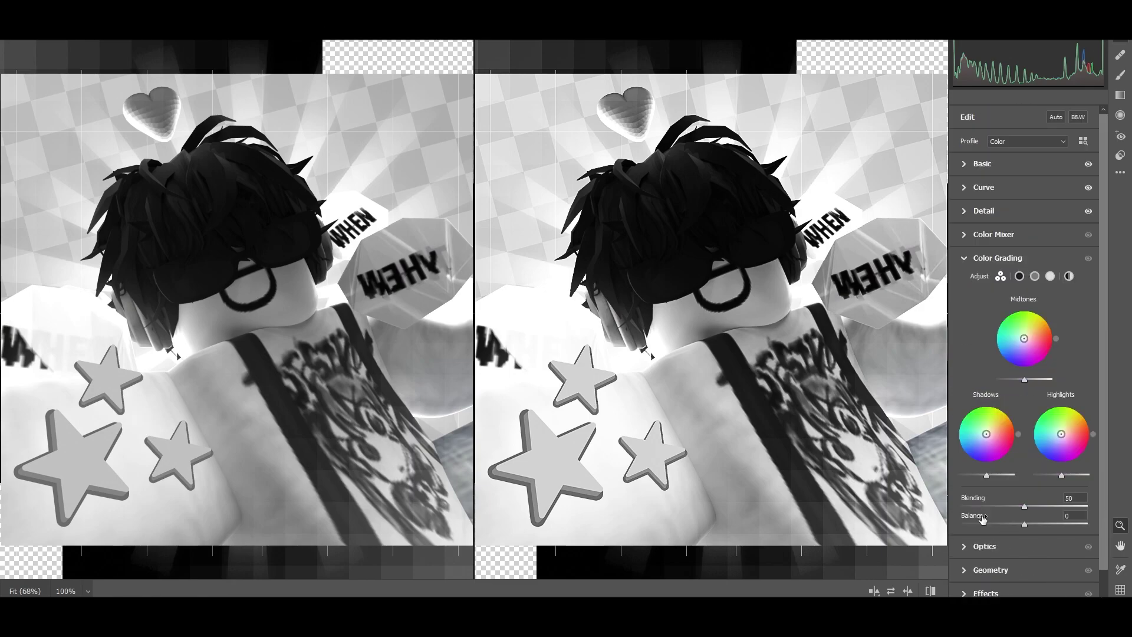
{"action": "left_click", "coordinate": [1008, 553]}
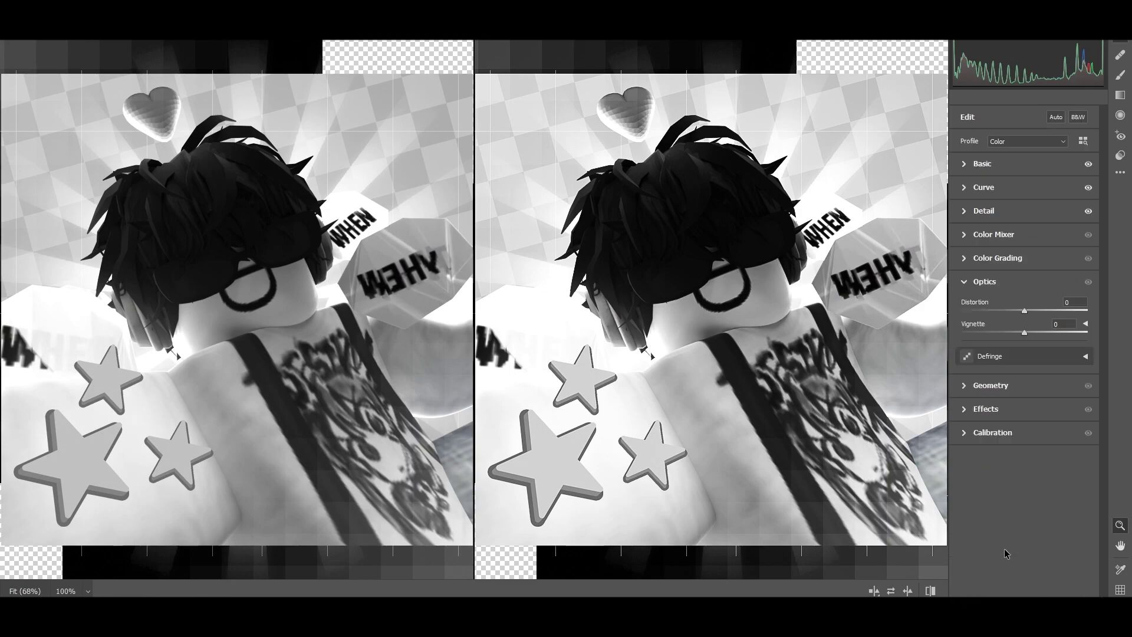
{"action": "left_click", "coordinate": [1002, 398]}
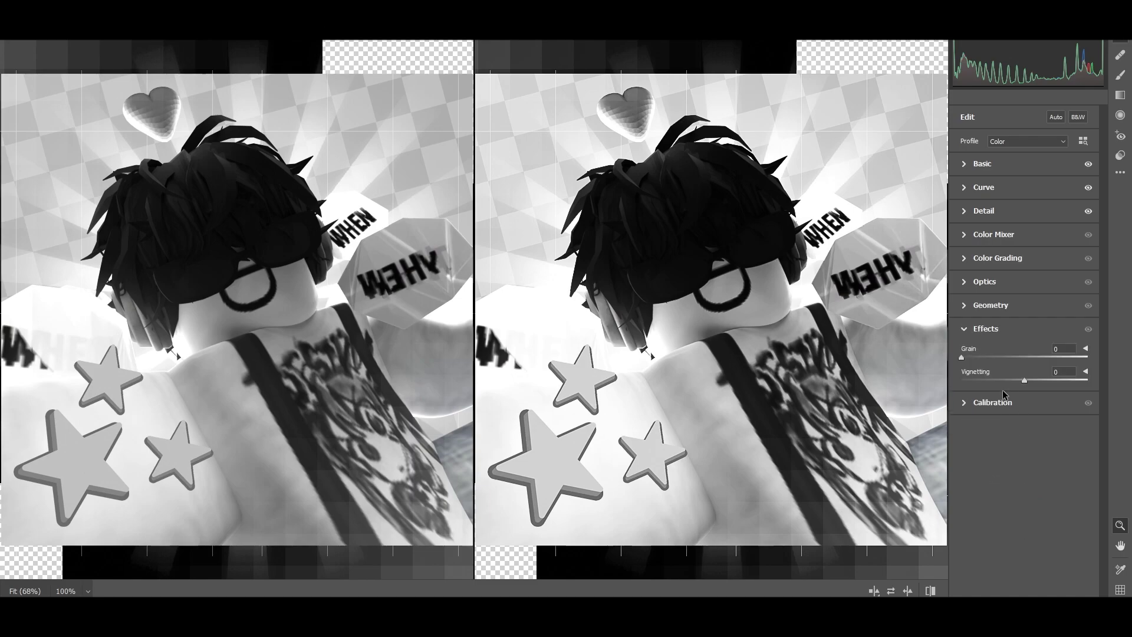
{"action": "left_click_drag", "start_coordinate": [991, 360], "coordinate": [909, 366]}
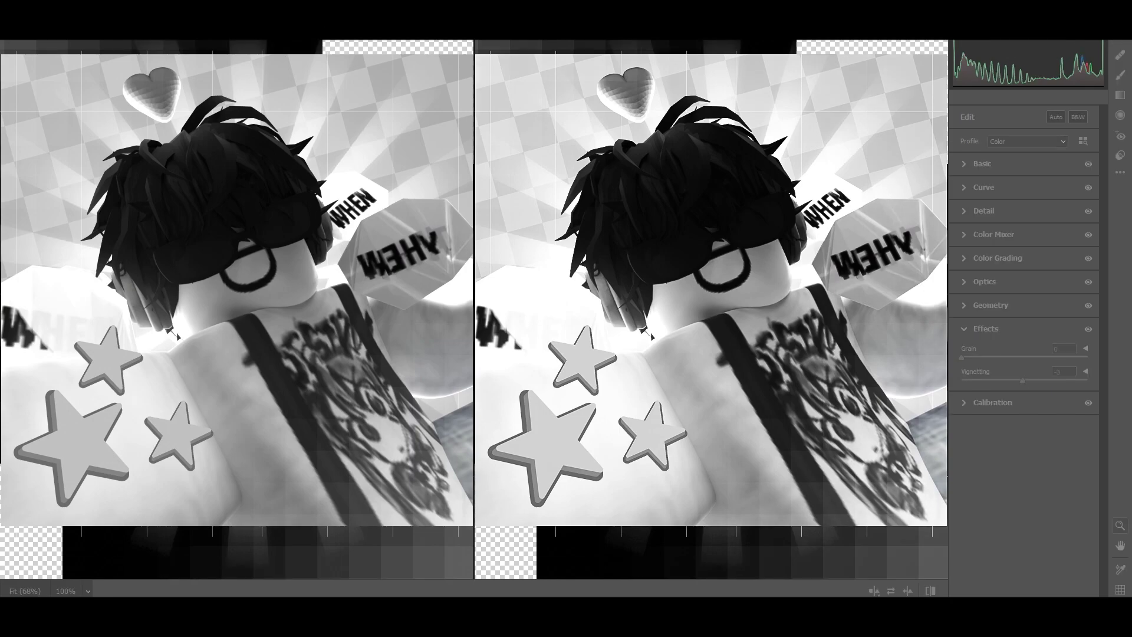
Step: Set contrast to -3 and sharpening to 15, and apply the Camera Raw adjustments to the merged layer
{"action": "left_click", "coordinate": [994, 163]}
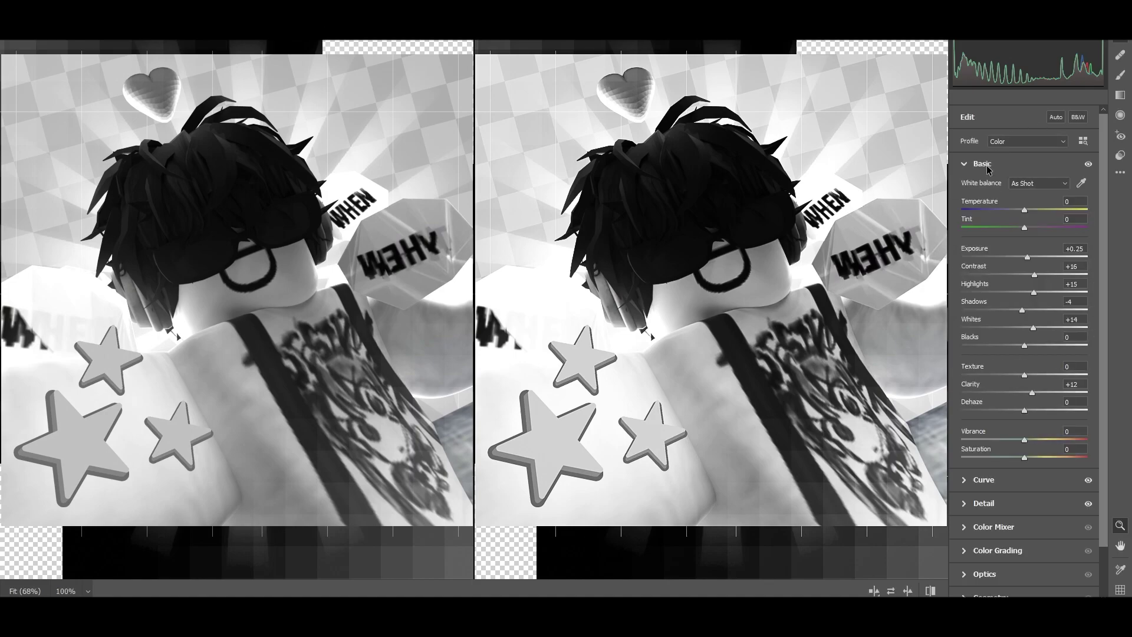
{"action": "left_click_drag", "start_coordinate": [1034, 276], "coordinate": [1023, 280]}
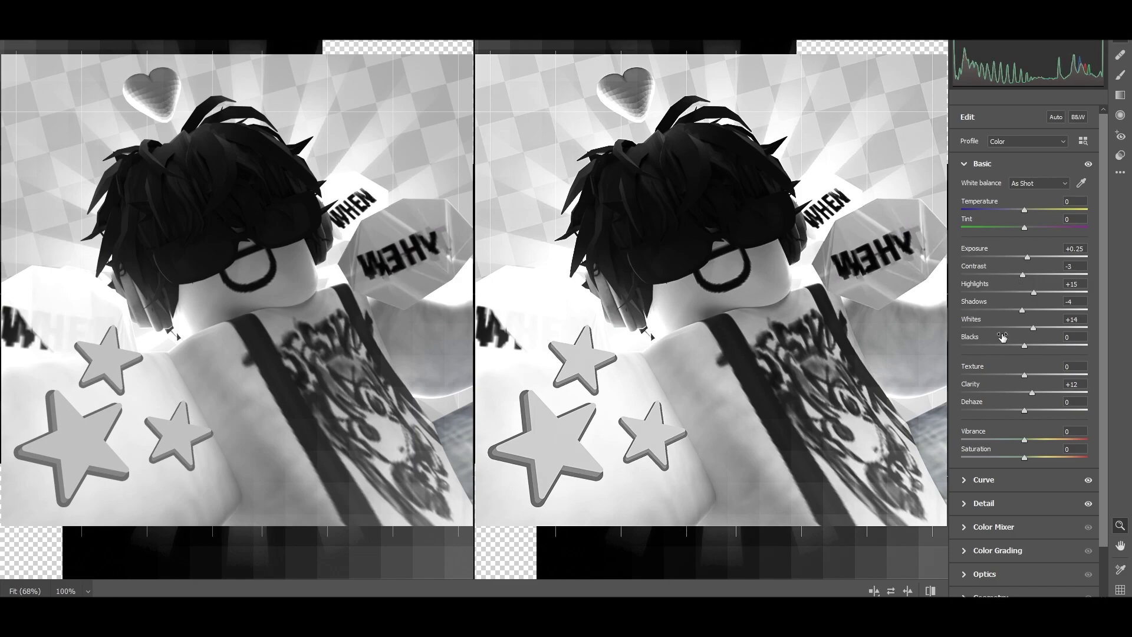
{"action": "left_click", "coordinate": [983, 504]}
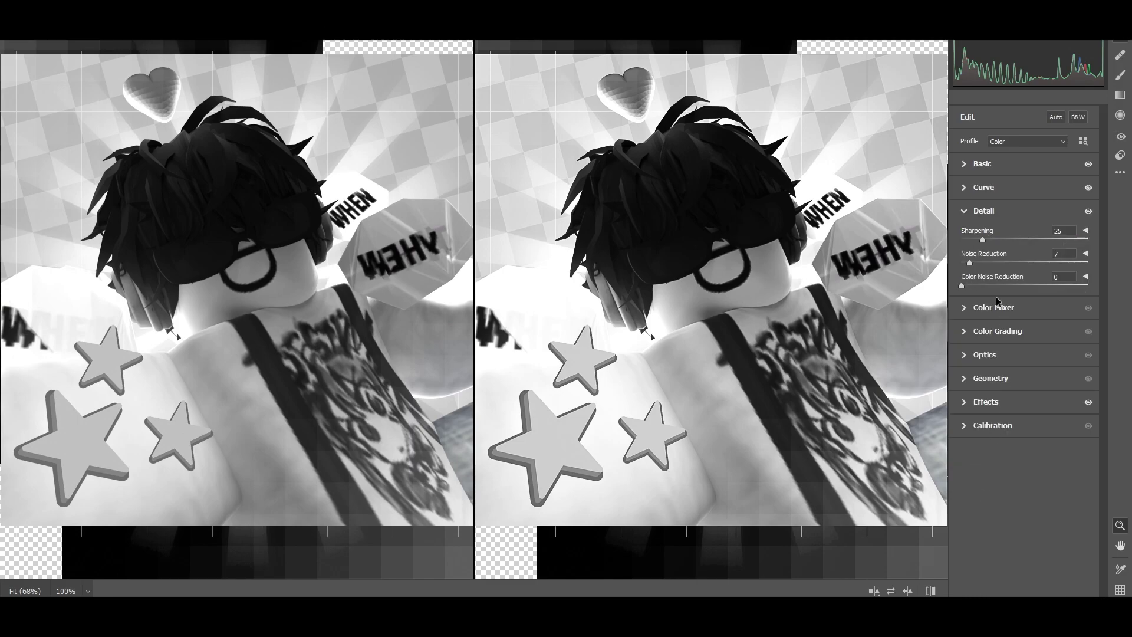
{"action": "left_click_drag", "start_coordinate": [979, 242], "coordinate": [973, 240]}
{"action": "key", "text": "Return"}
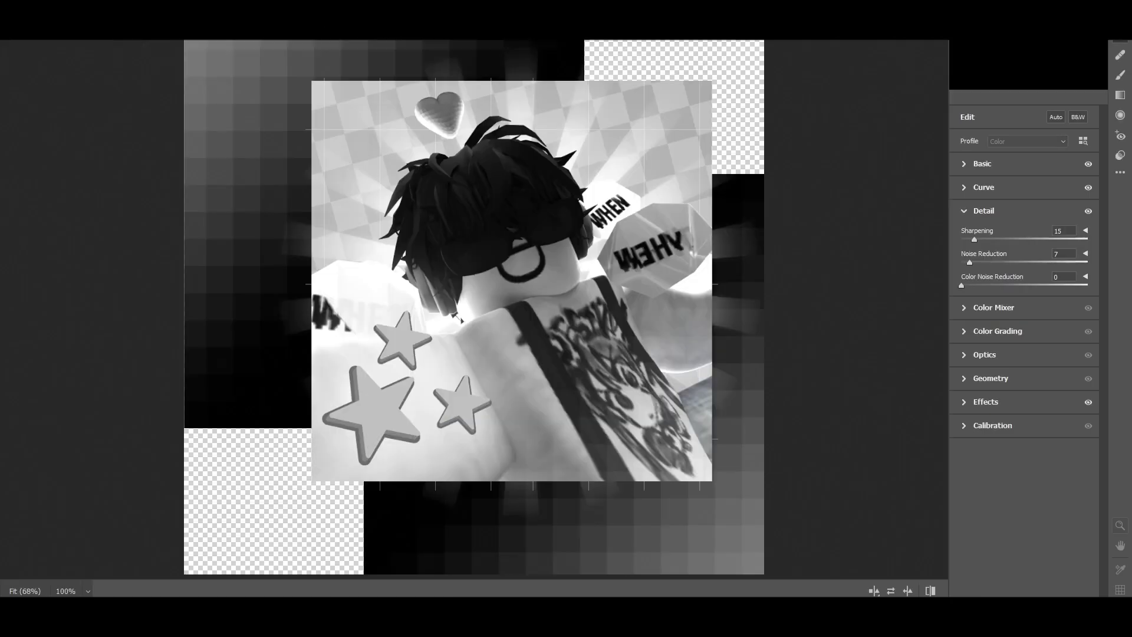